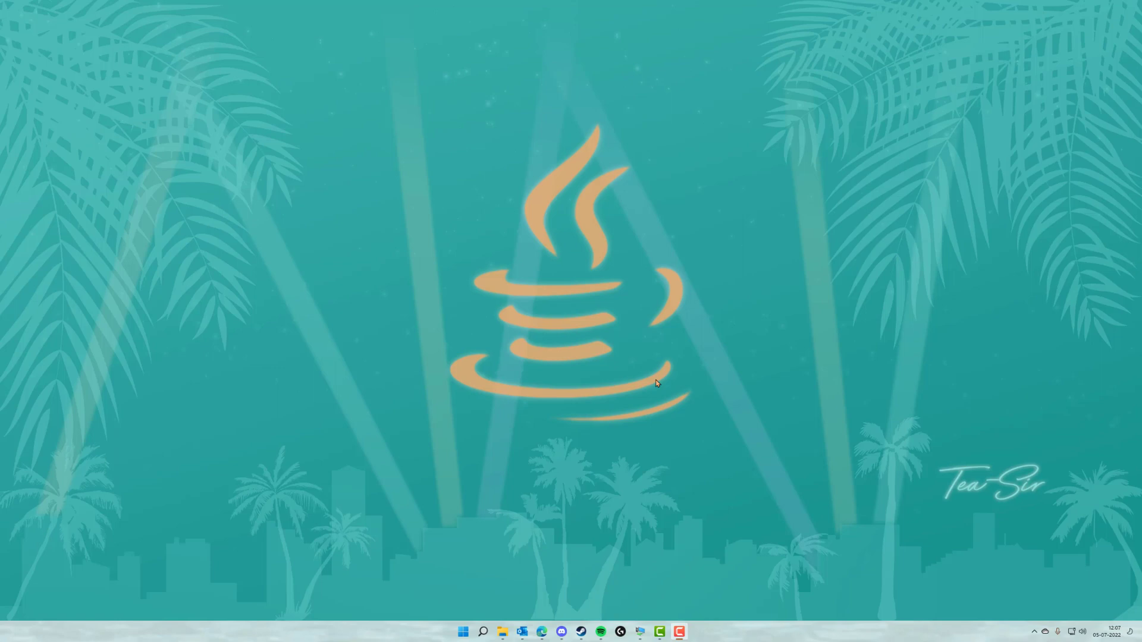
# Step: Check the setup article and Insider downloads page in the browser, then restore and reposition the VM window
pyautogui.click(543, 632)
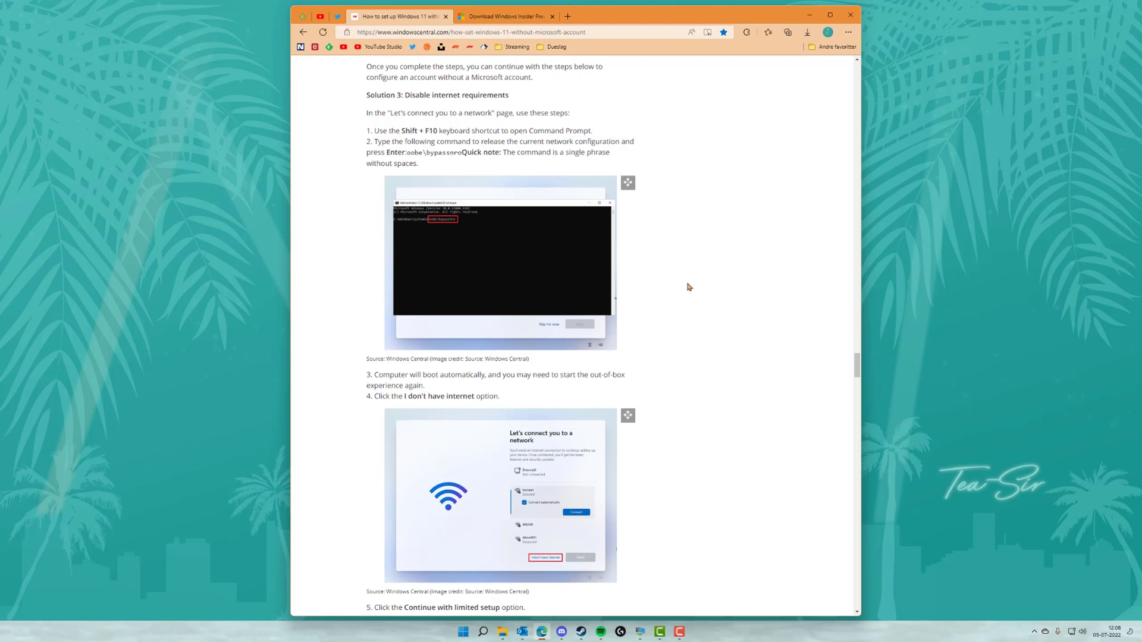
pyautogui.click(496, 21)
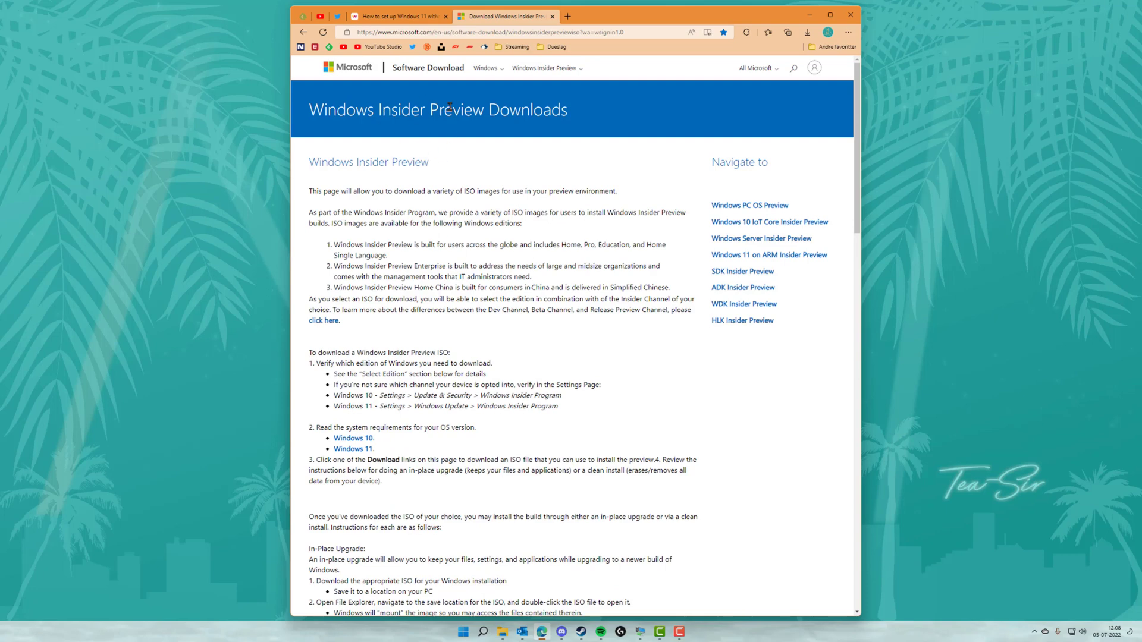
pyautogui.click(809, 15)
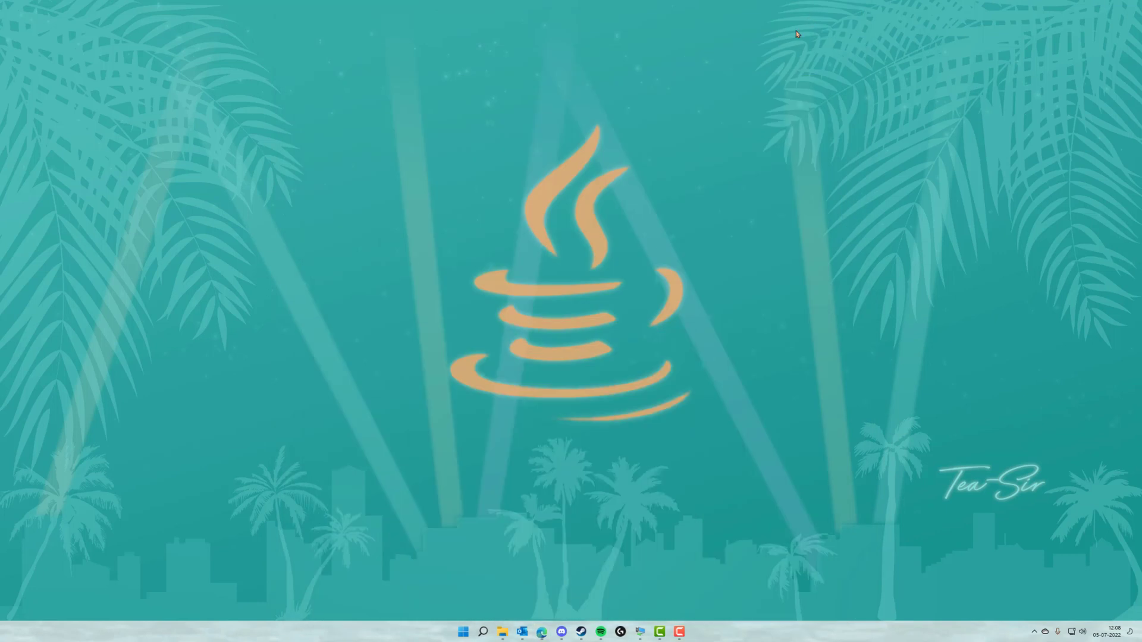
pyautogui.click(648, 634)
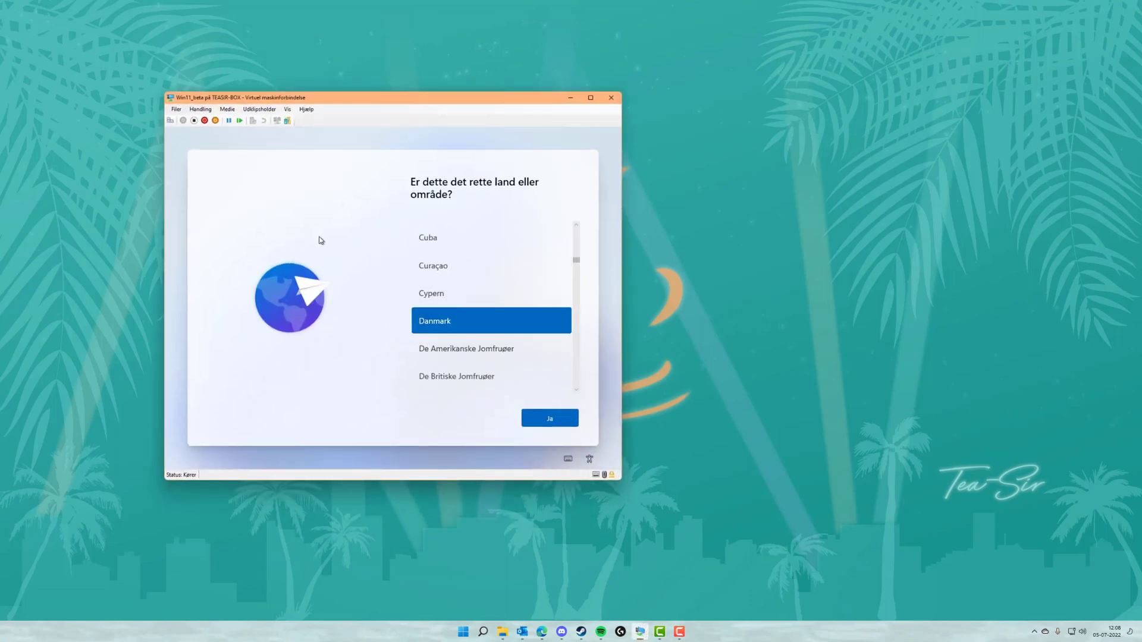
pyautogui.moveTo(352, 101); pyautogui.dragTo(361, 94)
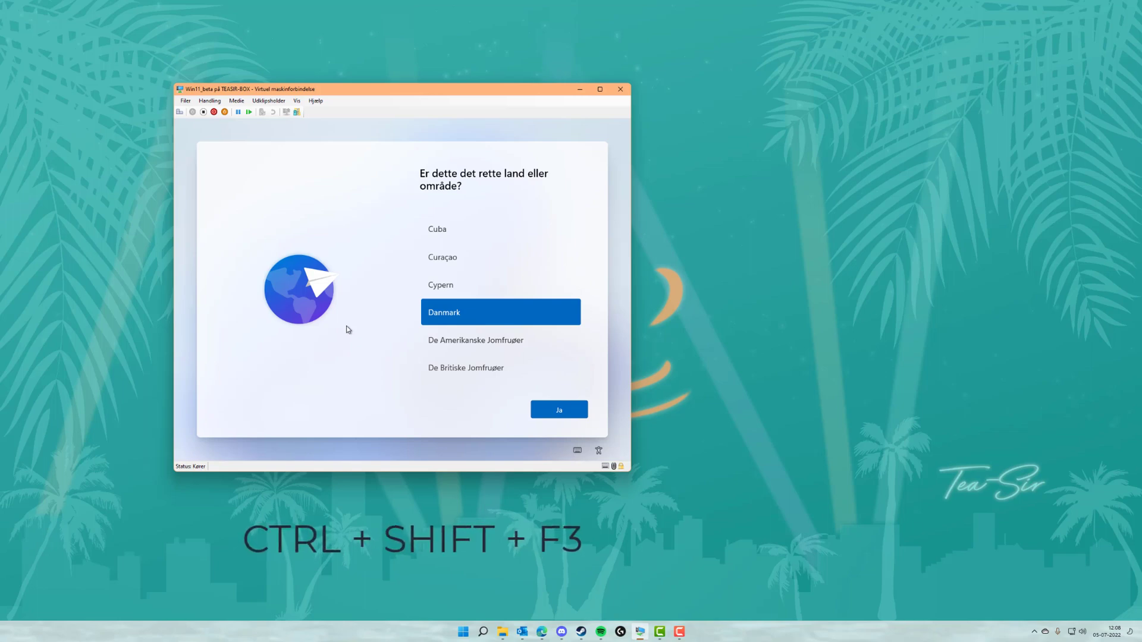
# Step: Reboot the VM into audit mode with Ctrl+Shift+F3 and open the 'Windows 11 lokal konto' folder
pyautogui.hotkey('ctrl', 'shift', 'F3')
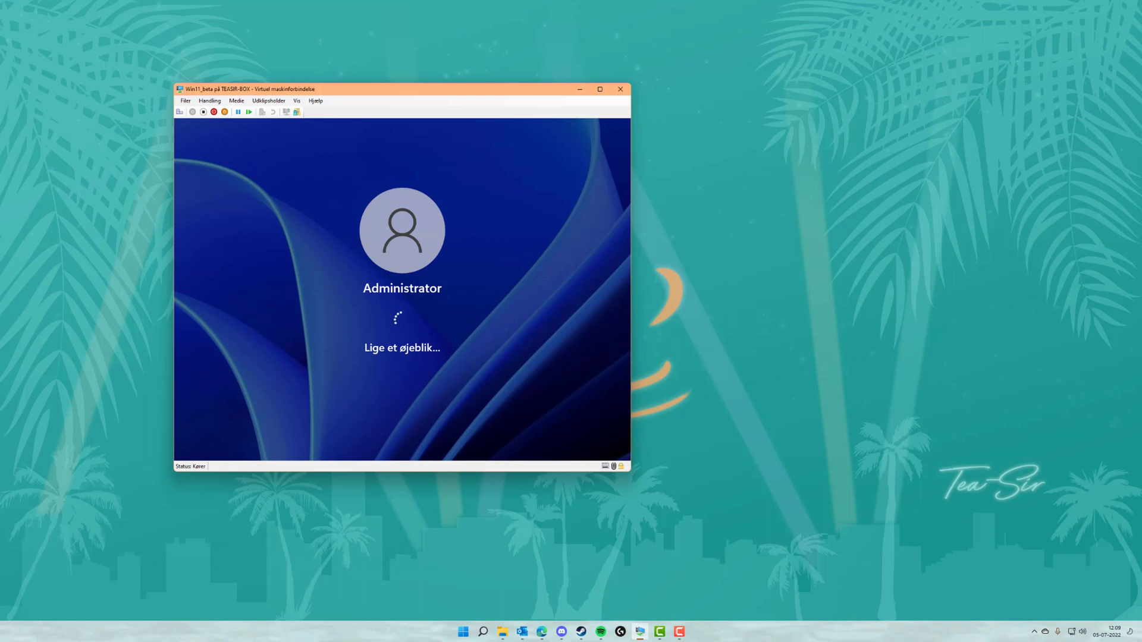
pyautogui.click(502, 632)
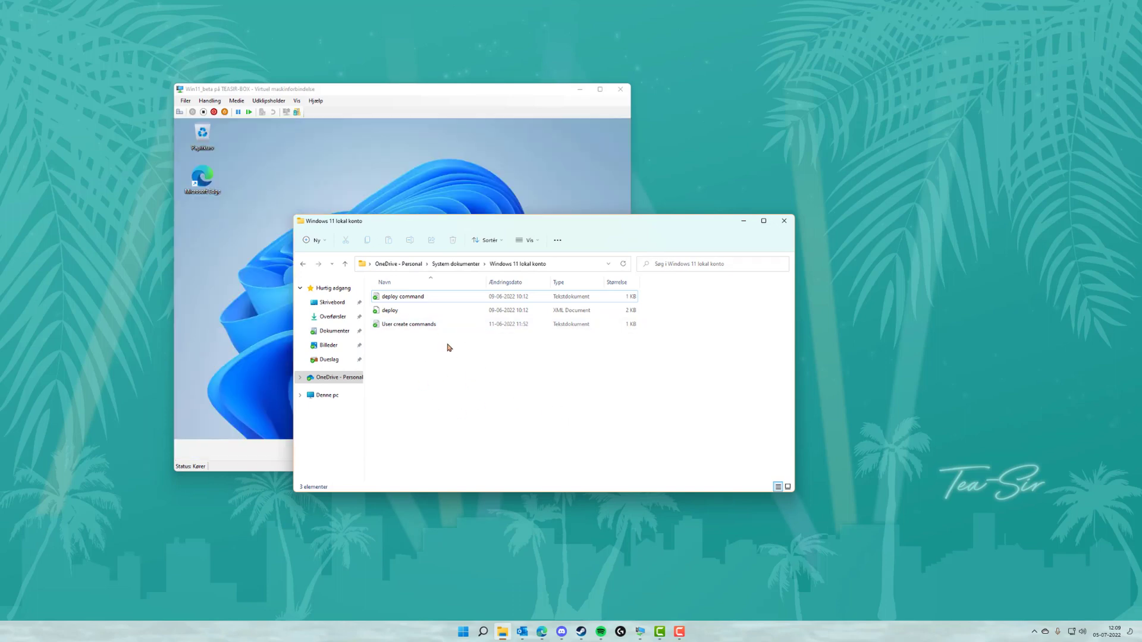
# Step: Open the deploy XML file in Notepad via Åbn med > Notesblok
pyautogui.rightClick(387, 314)
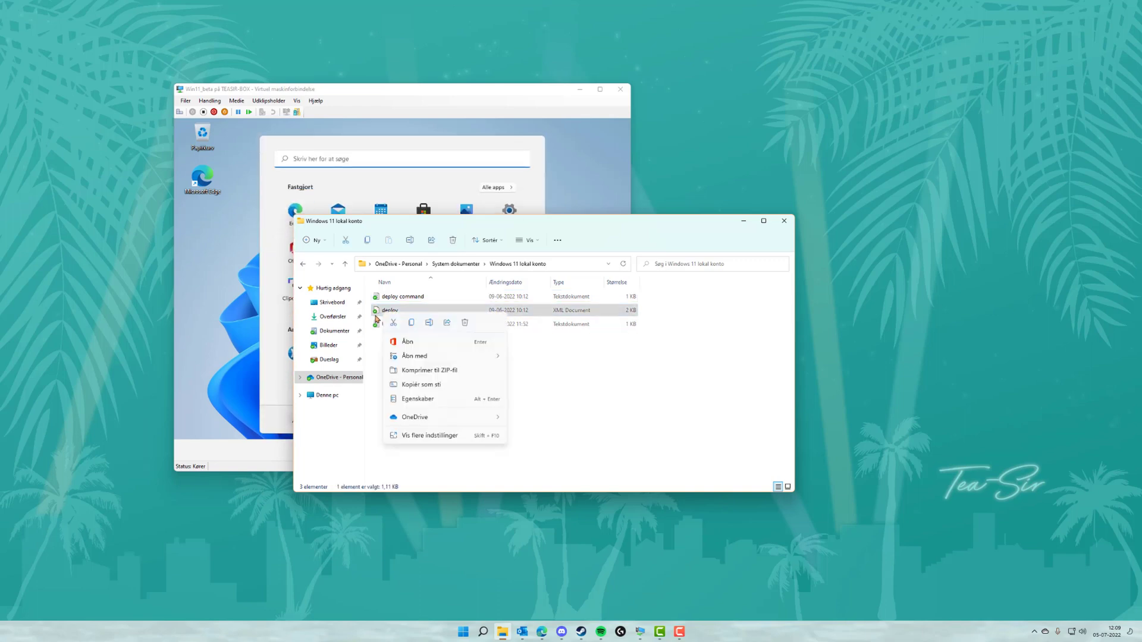
pyautogui.moveTo(470, 356)
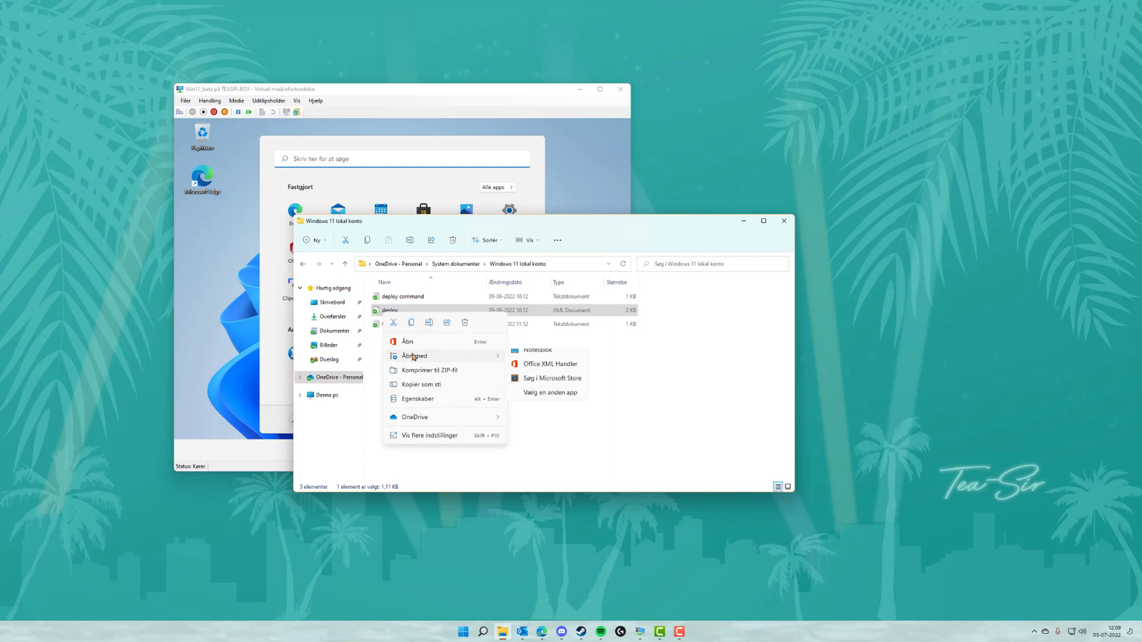
pyautogui.click(537, 371)
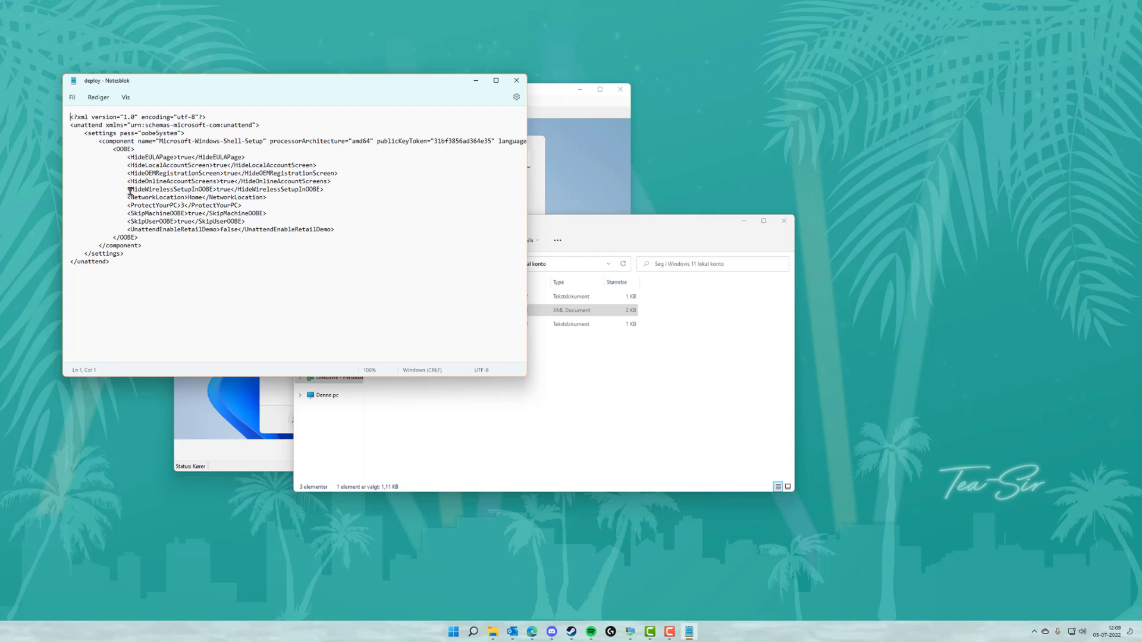
pyautogui.moveTo(127, 205); pyautogui.dragTo(244, 207)
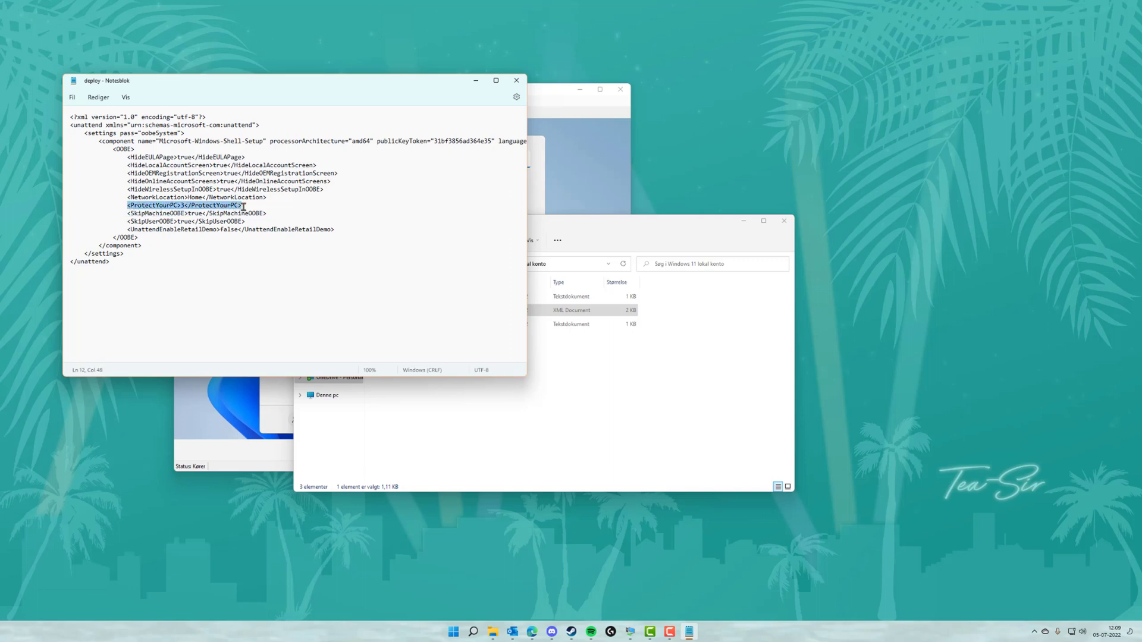
pyautogui.click(178, 207)
pyautogui.doubleClick(182, 205)
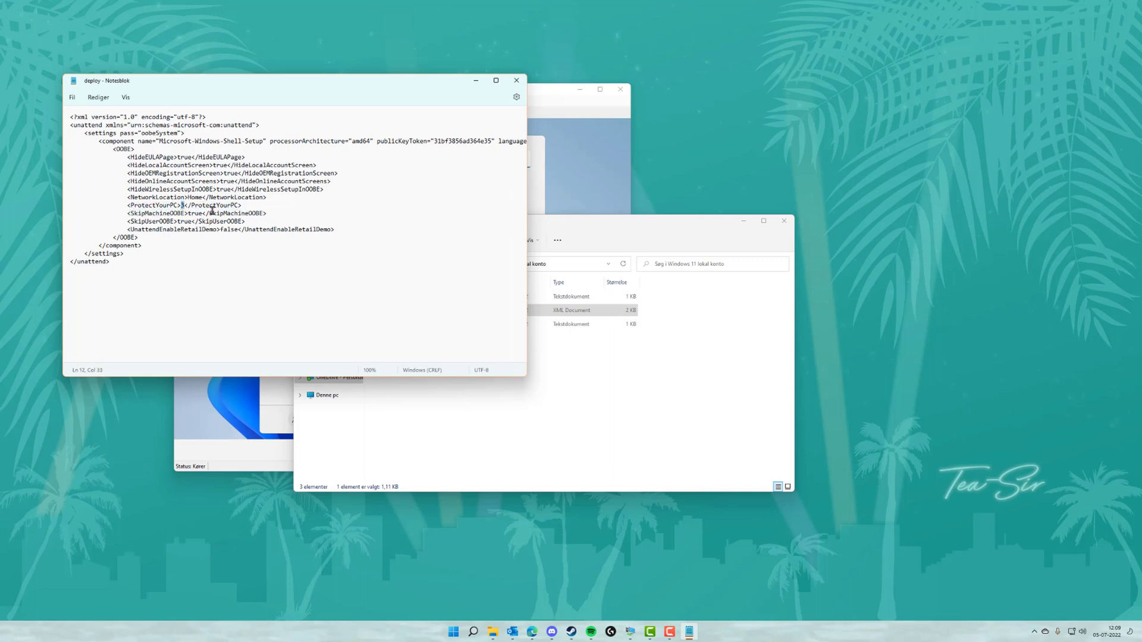
pyautogui.click(211, 206)
# Step: Close the deploy XML and open the deploy command text file in Notepad
pyautogui.click(515, 81)
pyautogui.click(453, 374)
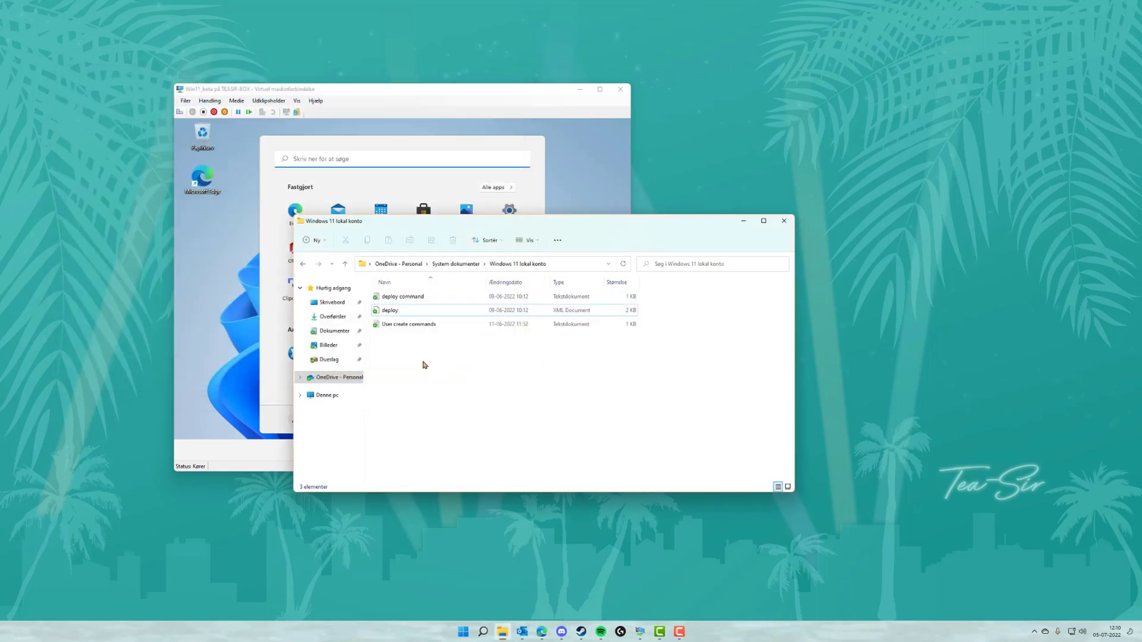
pyautogui.doubleClick(409, 297)
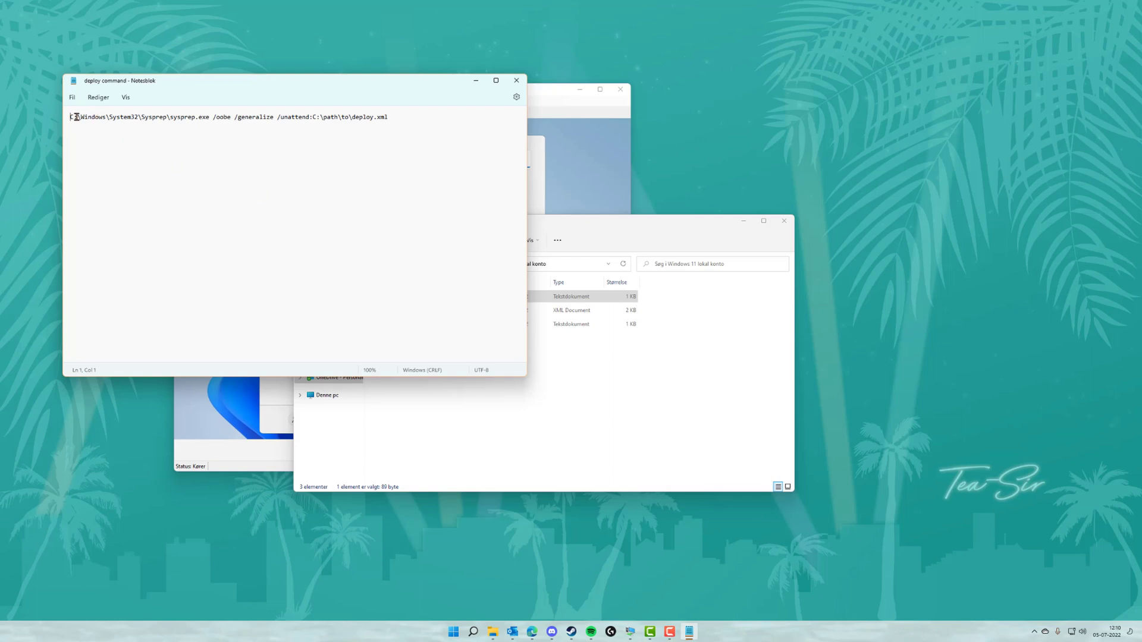
# Step: Highlight the sysprep.exe path, deploy.xml, /oobe and /generalize, then close the command file
pyautogui.moveTo(70, 117); pyautogui.dragTo(232, 119)
pyautogui.click(215, 151)
pyautogui.moveTo(388, 117); pyautogui.dragTo(353, 118)
pyautogui.moveTo(215, 117); pyautogui.dragTo(231, 117)
pyautogui.click(245, 117)
pyautogui.moveTo(235, 118); pyautogui.dragTo(274, 117)
pyautogui.click(290, 149)
pyautogui.click(517, 80)
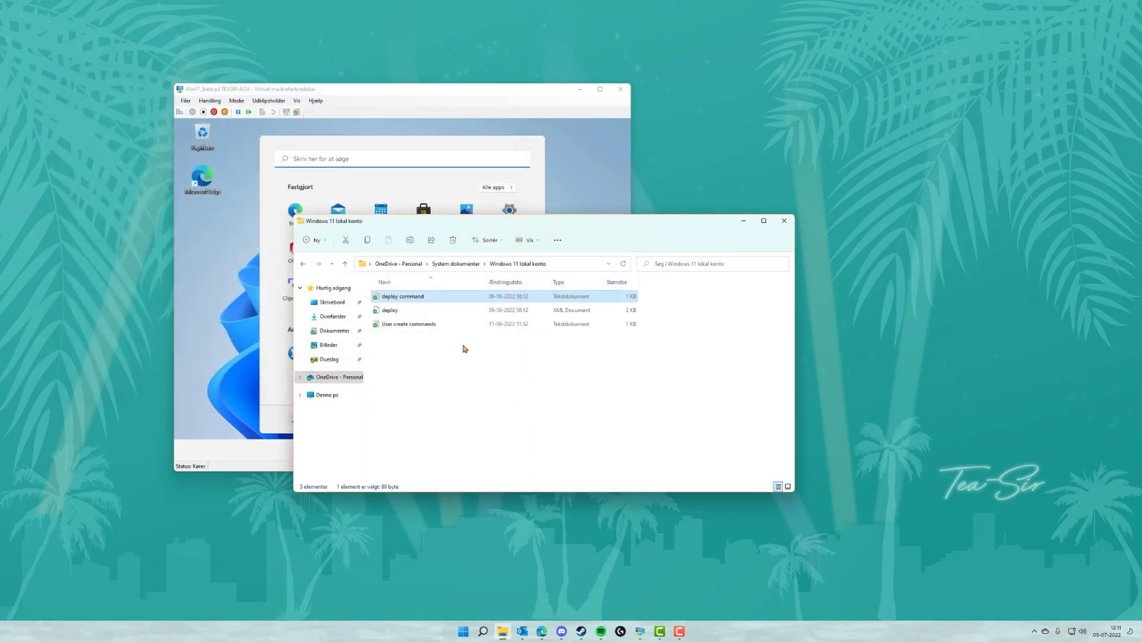
# Step: Open 'User create commands' in Notepad and move its window to the screen's top-right corner
pyautogui.doubleClick(416, 325)
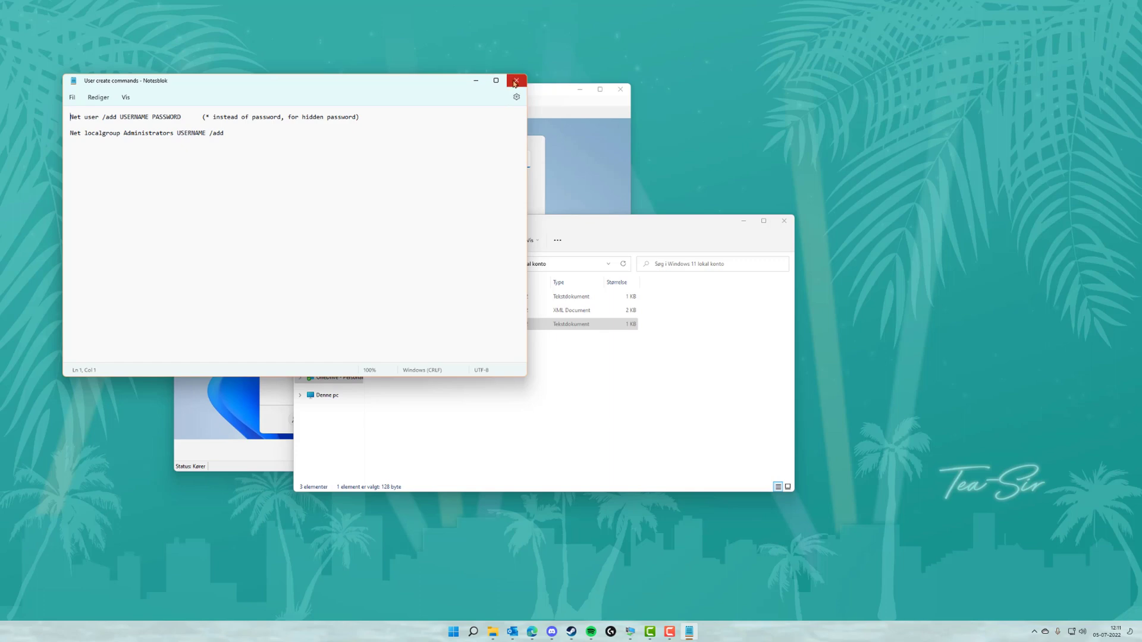
pyautogui.moveTo(356, 89); pyautogui.dragTo(947, 37)
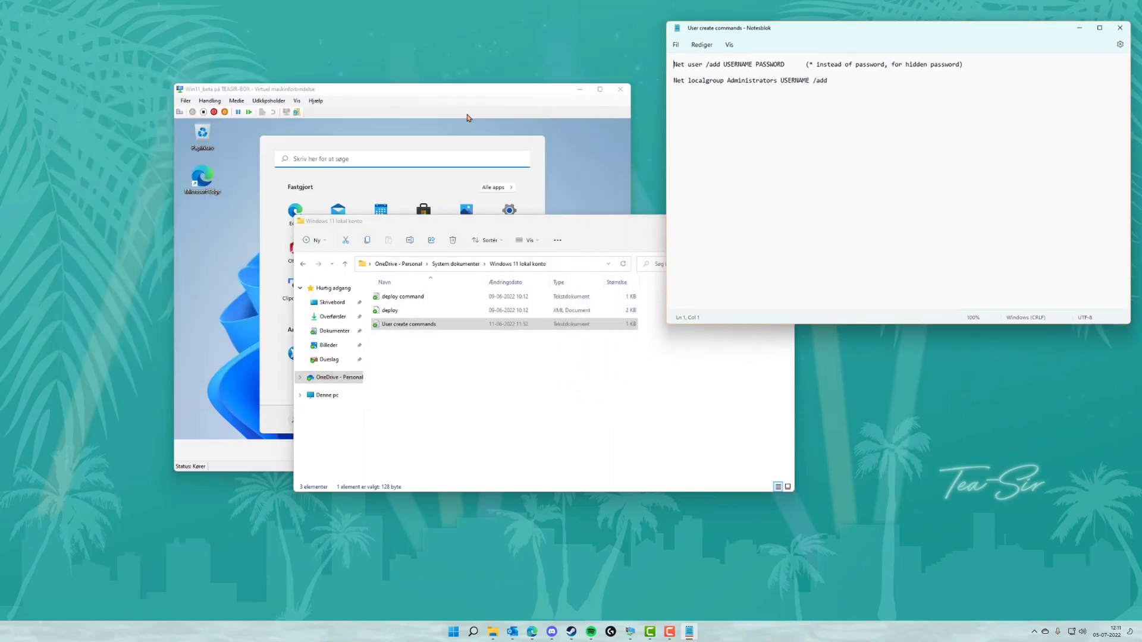
# Step: Bring the VM forward, dismiss its Start menu, and close the Sysprep dialog
pyautogui.click(423, 103)
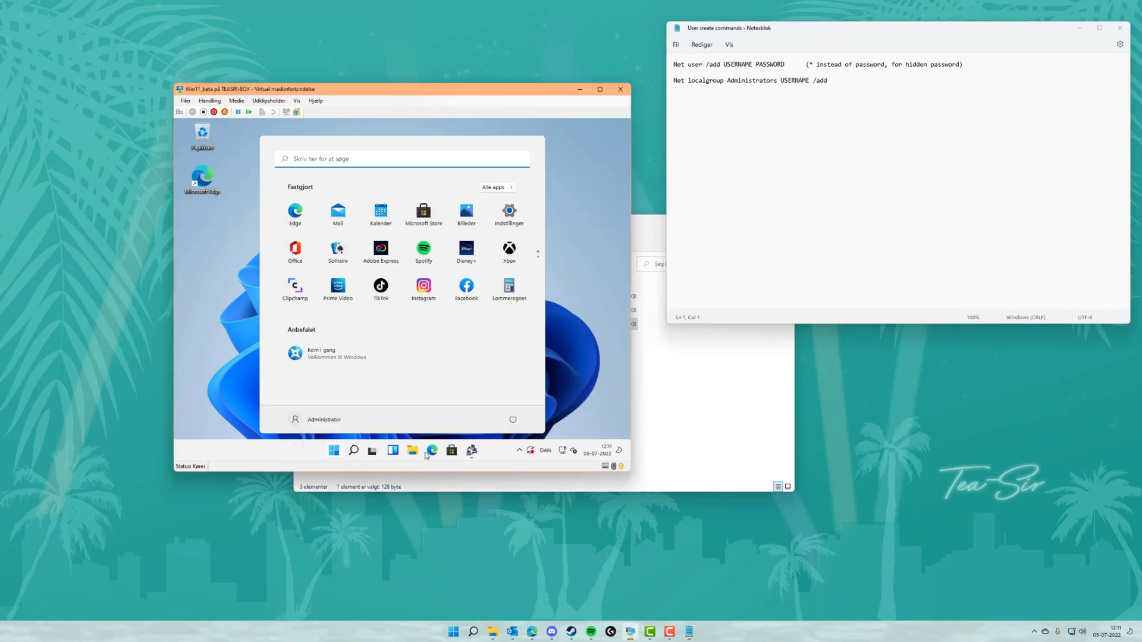
pyautogui.click(334, 450)
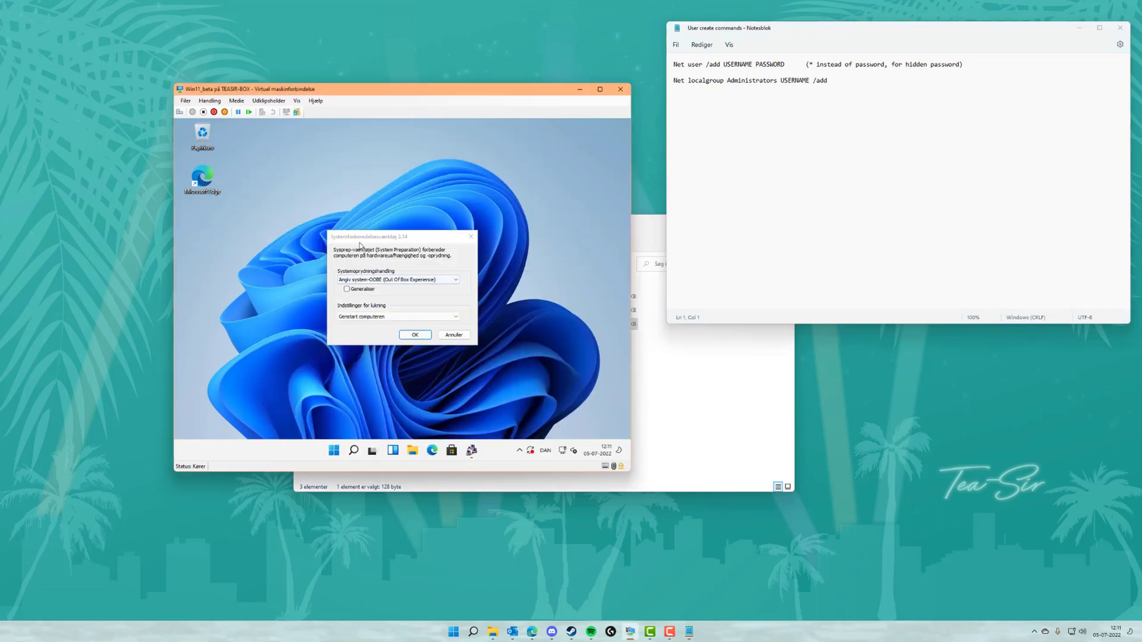
pyautogui.click(357, 241)
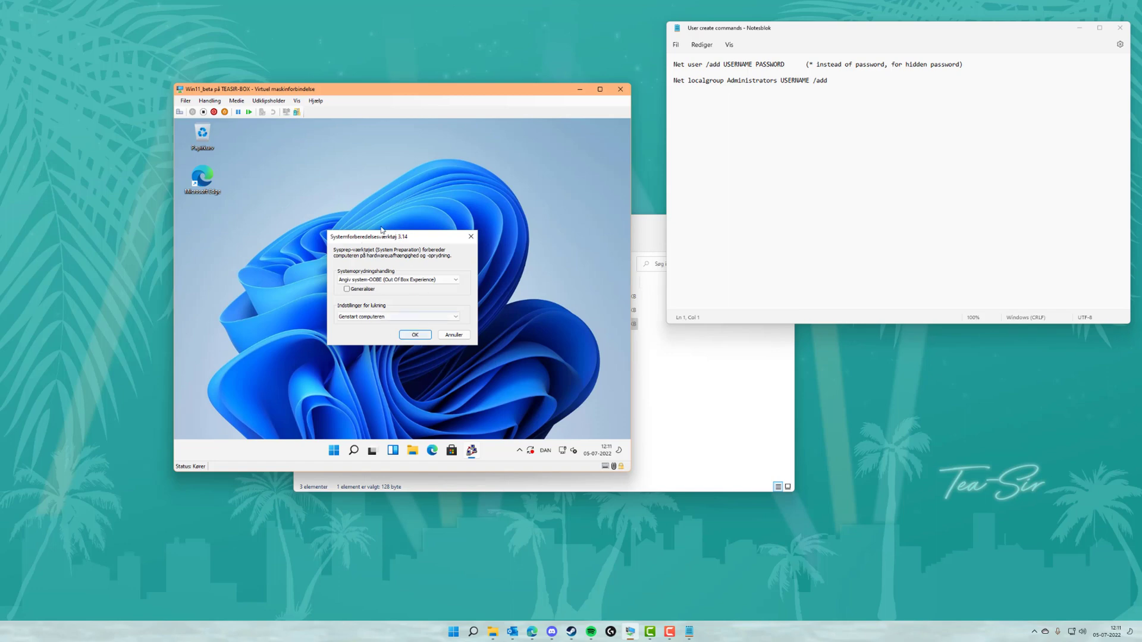
pyautogui.moveTo(367, 242)
pyautogui.mouseDown()
pyautogui.moveTo(365, 260)
pyautogui.moveTo(352, 229)
pyautogui.mouseUp()
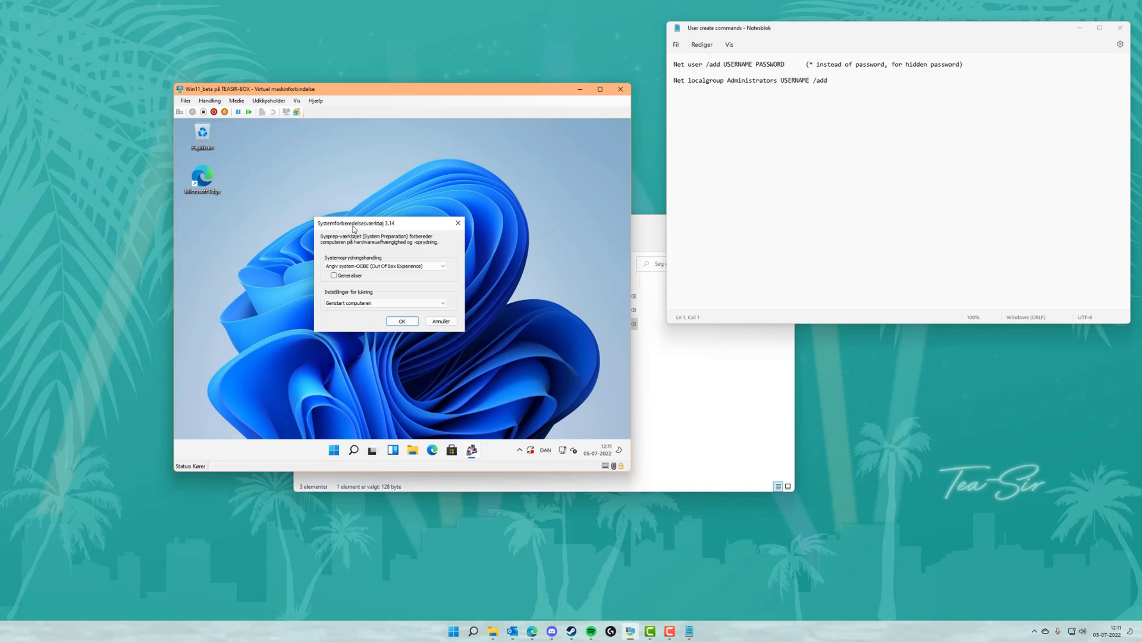
pyautogui.moveTo(353, 228); pyautogui.dragTo(341, 221)
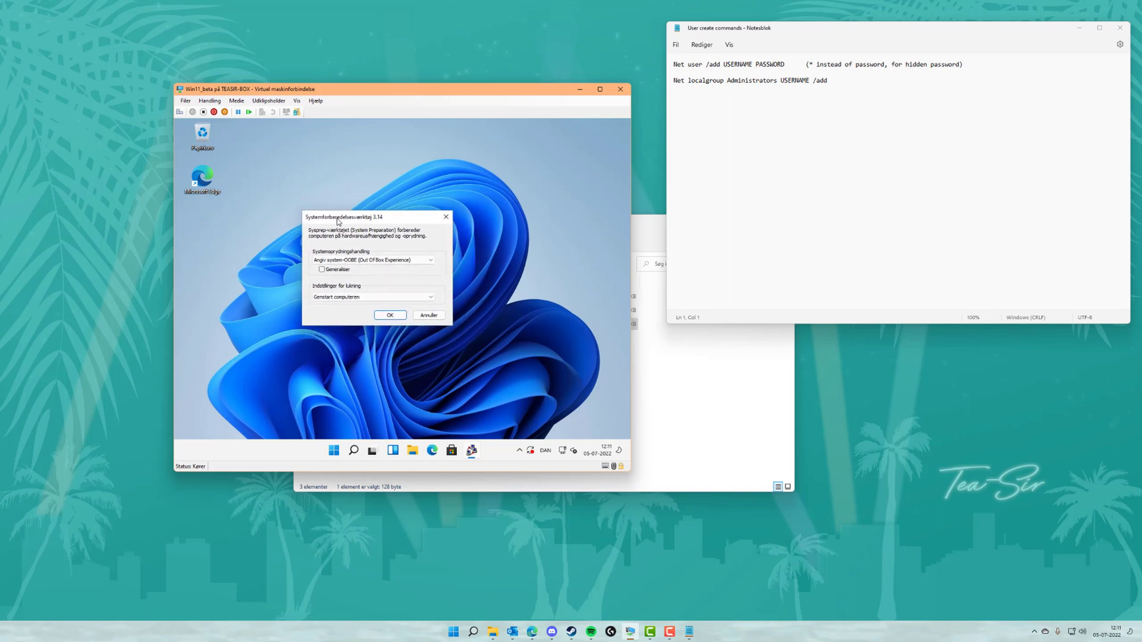
pyautogui.click(445, 218)
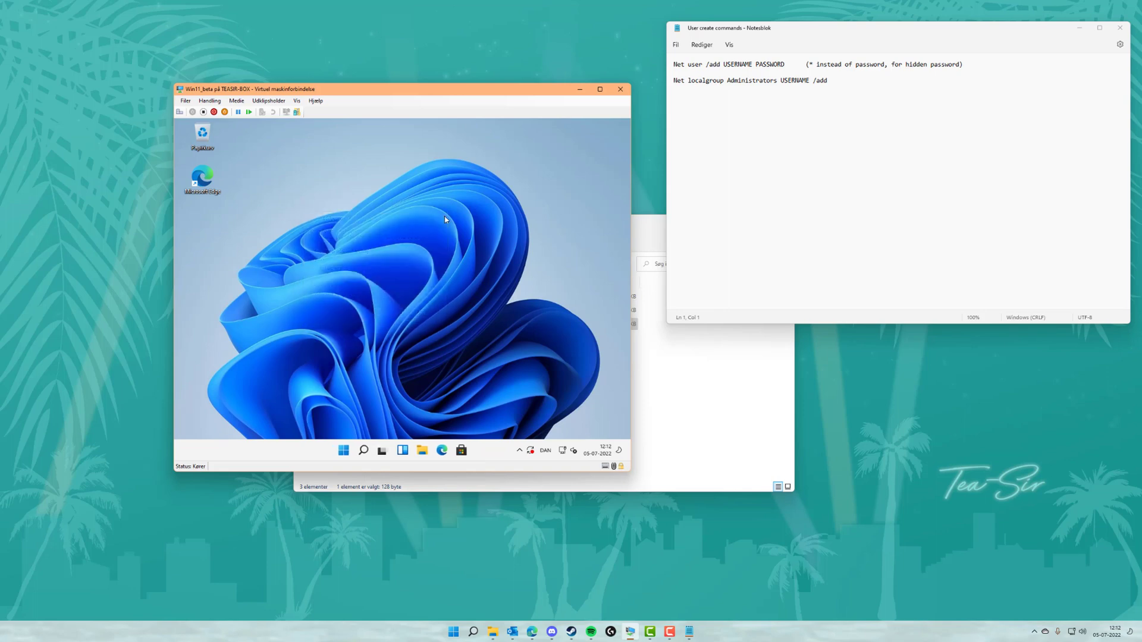
# Step: Launch Run as administrator by searching 'kør', then enter control userpasswords2
pyautogui.click(364, 452)
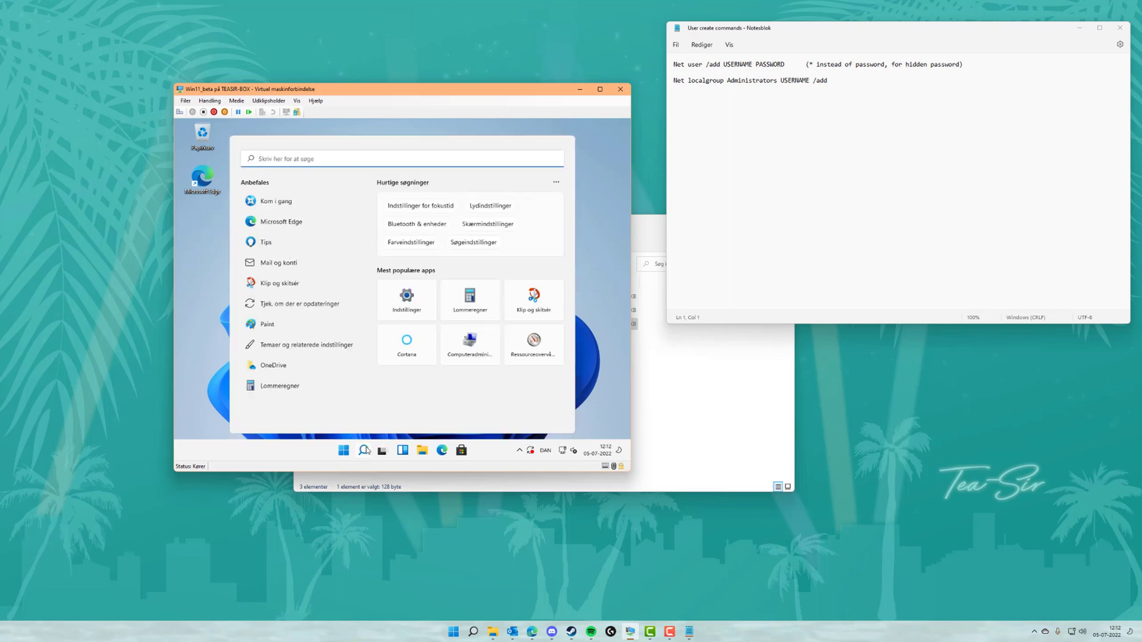
pyautogui.write('run')
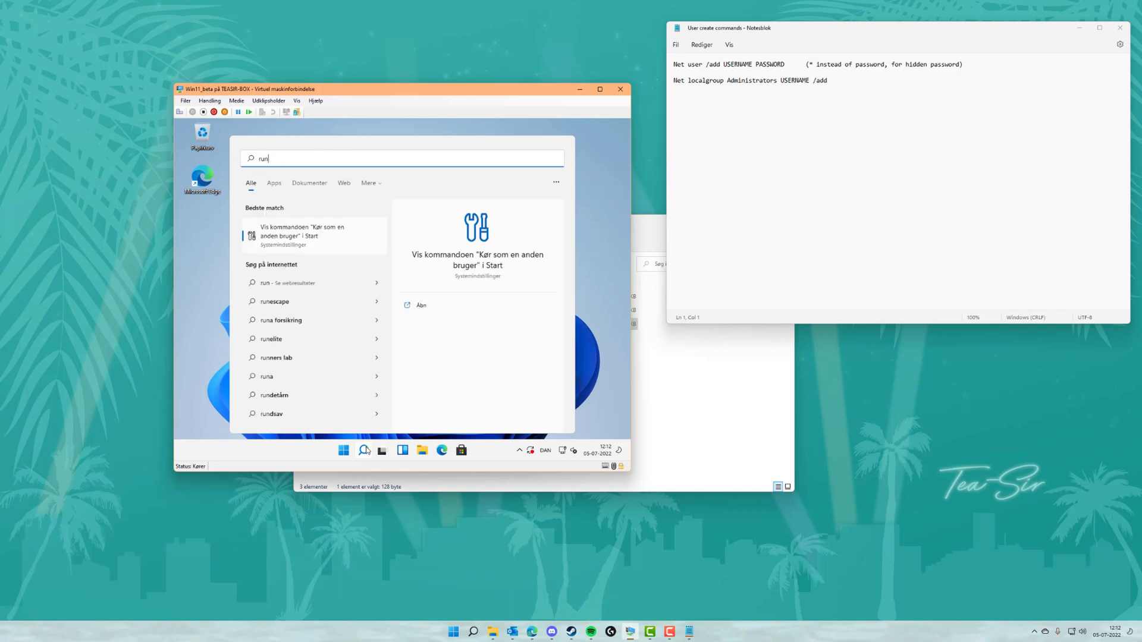
pyautogui.press('BackSpace')
pyautogui.press('BackSpace')
pyautogui.press('BackSpace')
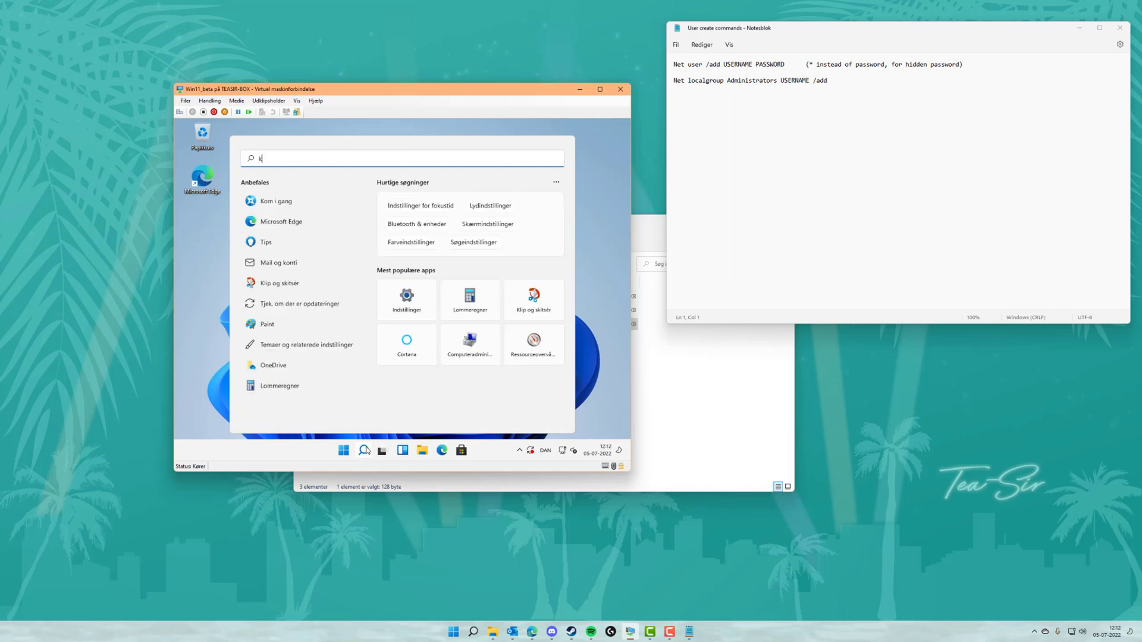
pyautogui.write('kør')
pyautogui.hotkey('ctrl', 'shift', 'Return')
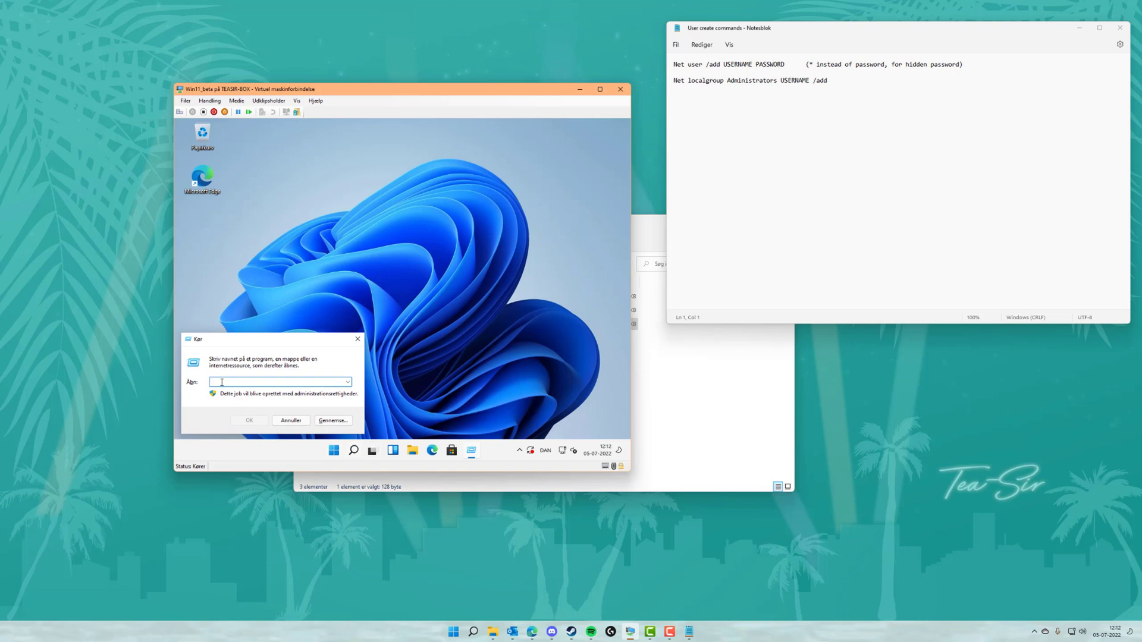
pyautogui.write('comm')
pyautogui.write('ntrol userpass')
pyautogui.write('words2')
# Step: Run control userpasswords2, then open lusrmgr from the Avanceret tab of Brugerkonti
pyautogui.click(249, 421)
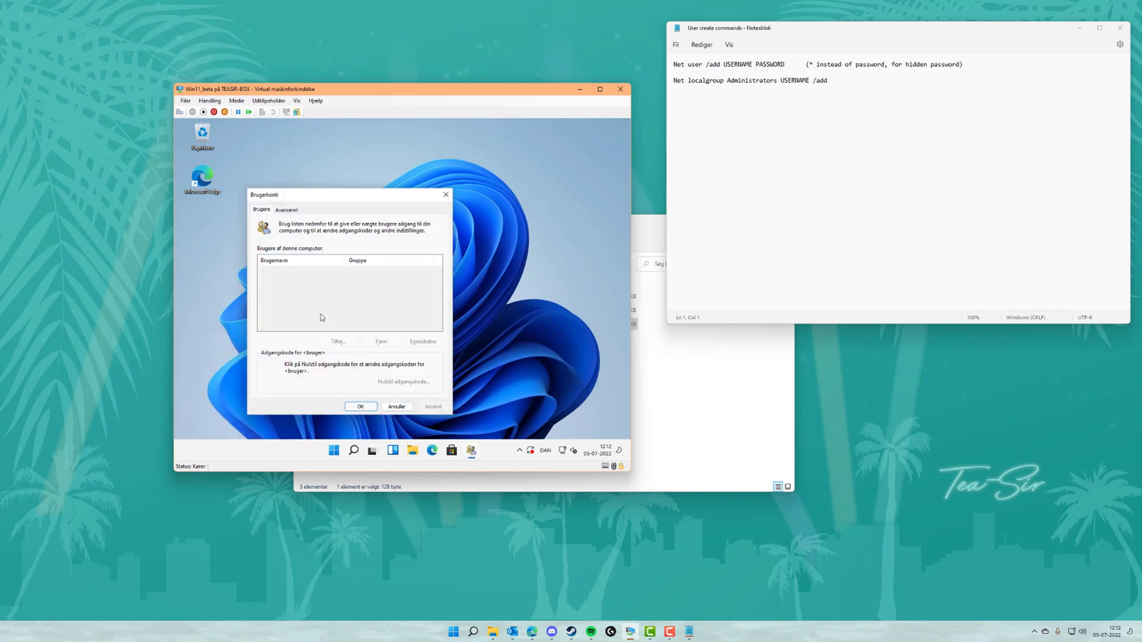
pyautogui.click(288, 210)
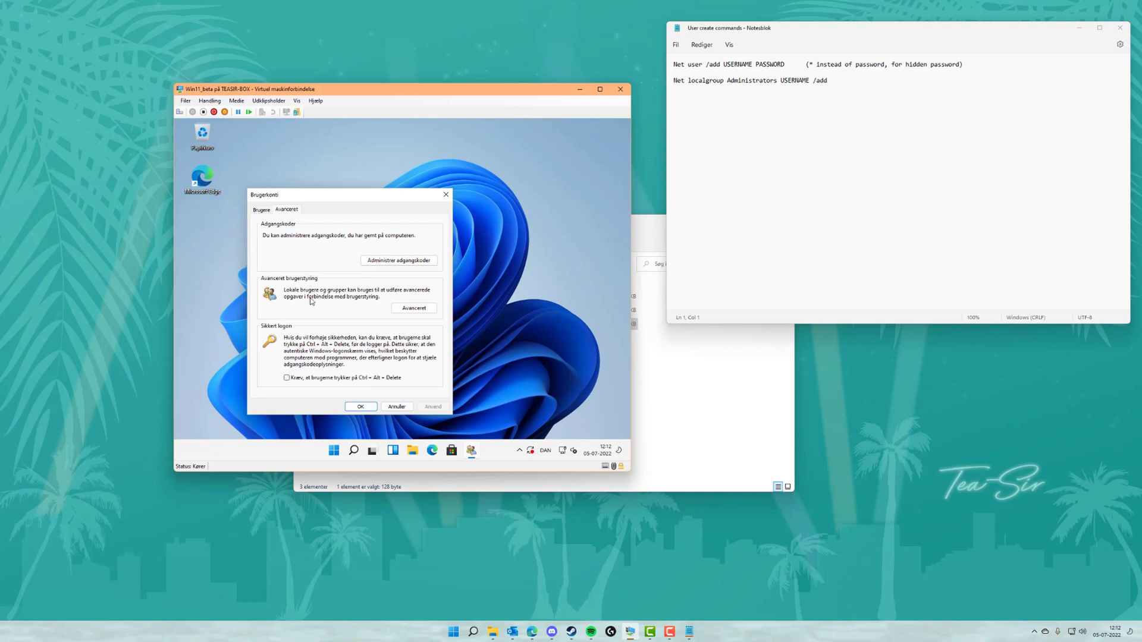
pyautogui.click(420, 308)
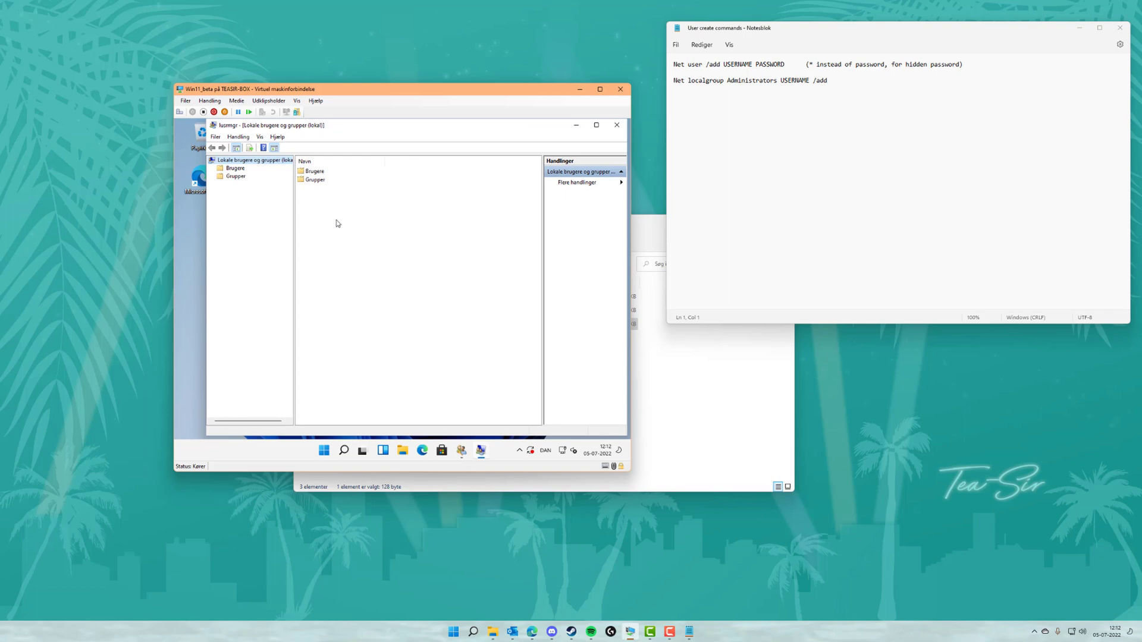
# Step: Create local user 'GUI' with no change-at-logon requirement and a never-expiring password
pyautogui.doubleClick(315, 172)
pyautogui.rightClick(317, 237)
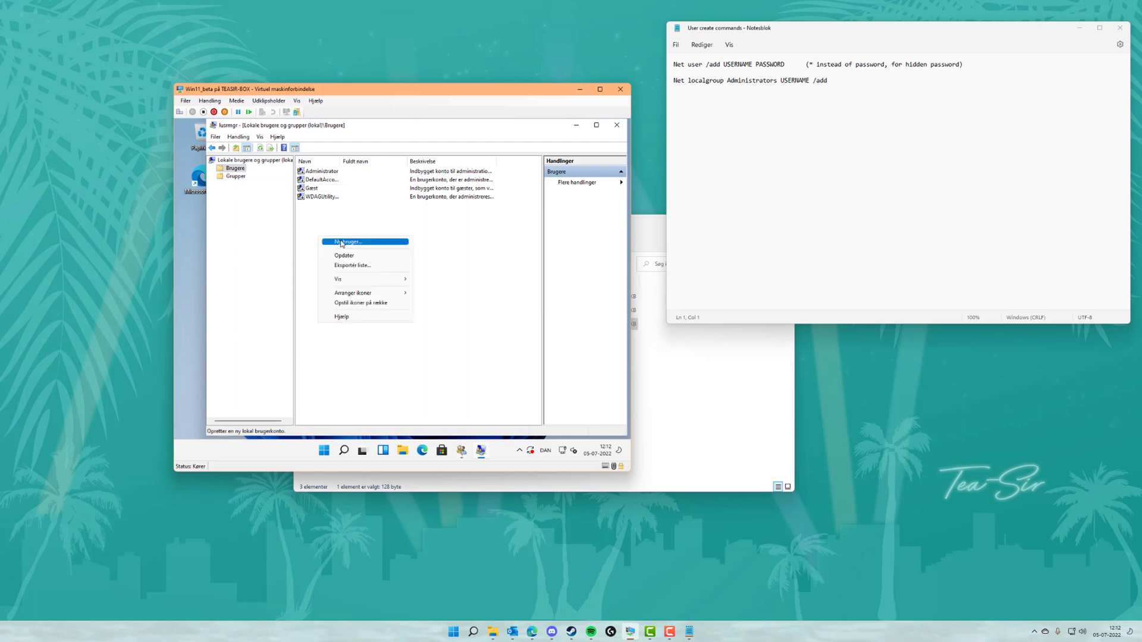
pyautogui.click(342, 242)
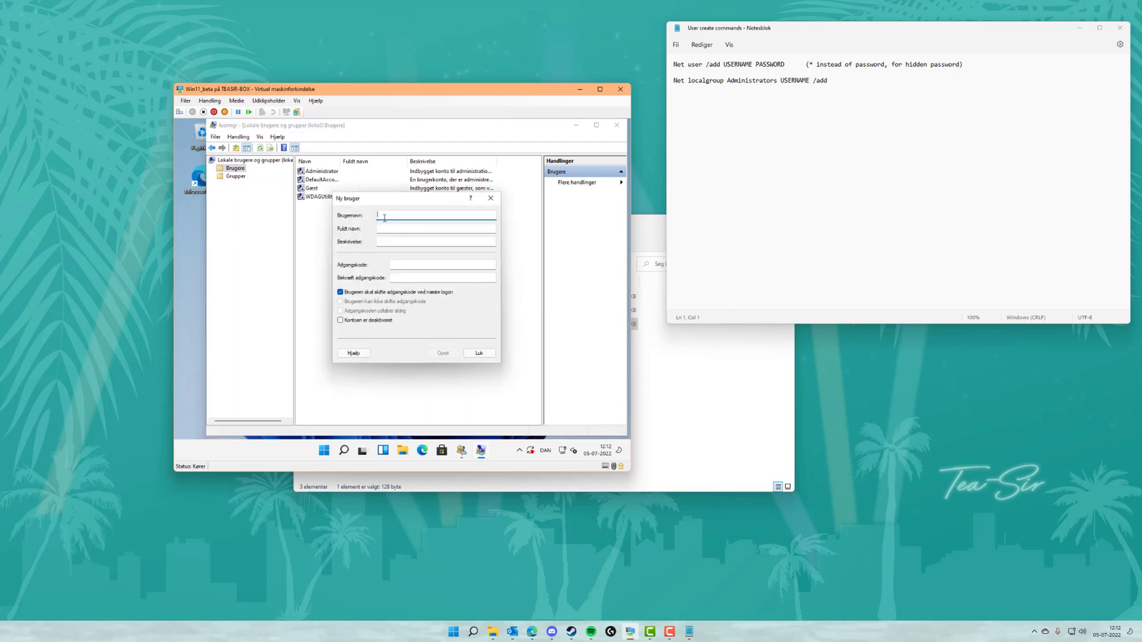
pyautogui.write('GUI')
pyautogui.click(359, 293)
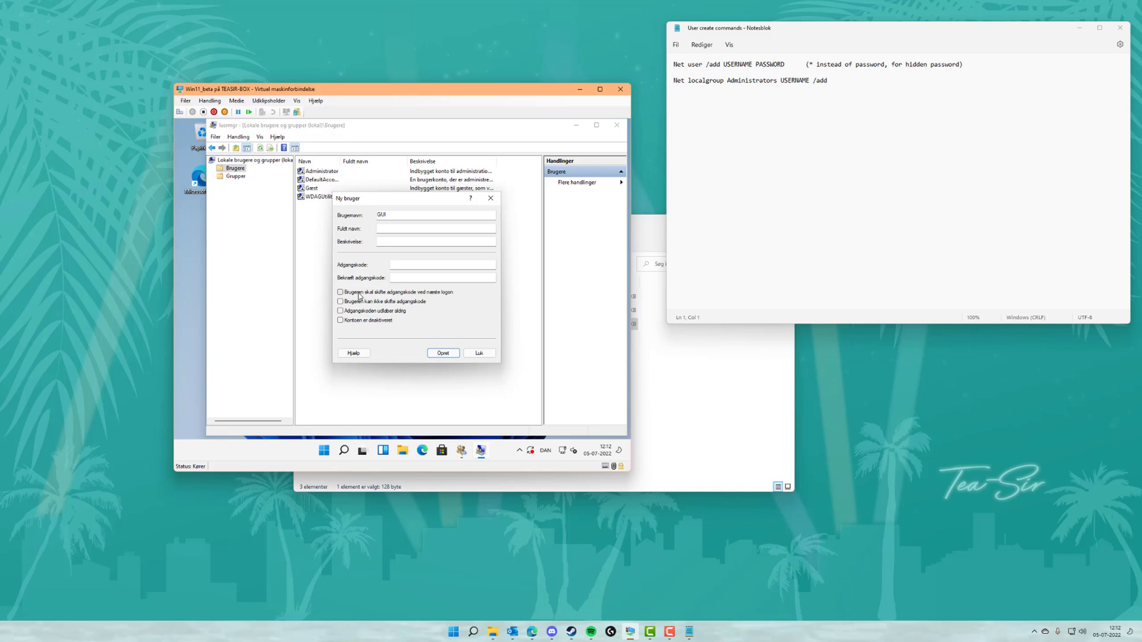
pyautogui.click(386, 311)
pyautogui.click(442, 354)
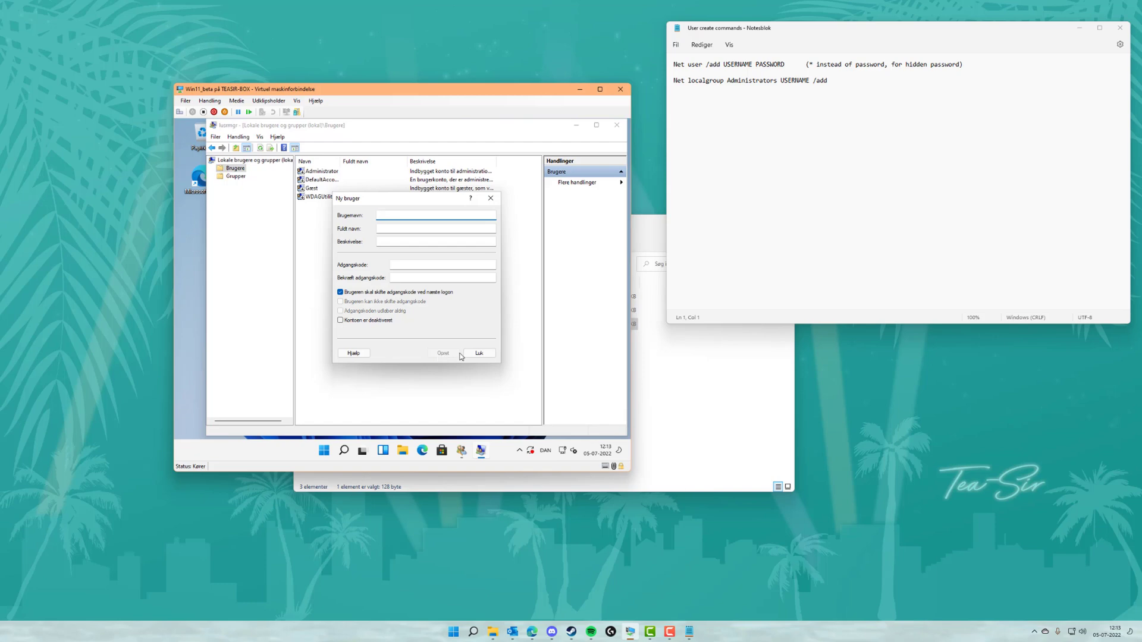
pyautogui.click(480, 354)
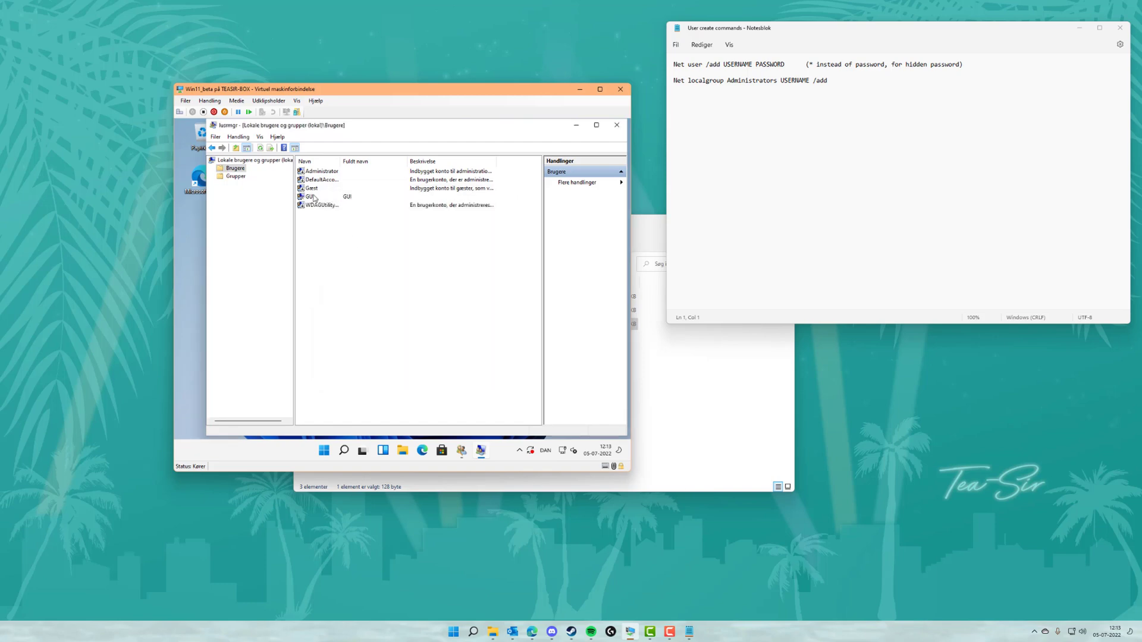
# Step: Add GUI as a member of the Administratorer group, verifying the name with Kontrollér navne
pyautogui.click(312, 198)
pyautogui.click(348, 245)
pyautogui.click(235, 177)
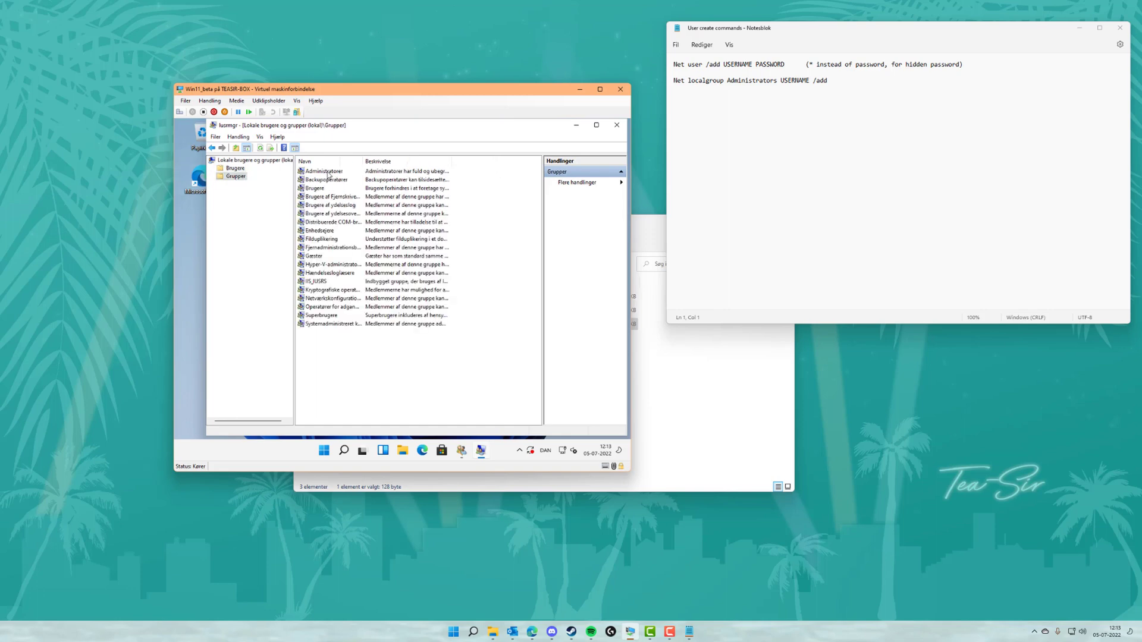
pyautogui.doubleClick(327, 171)
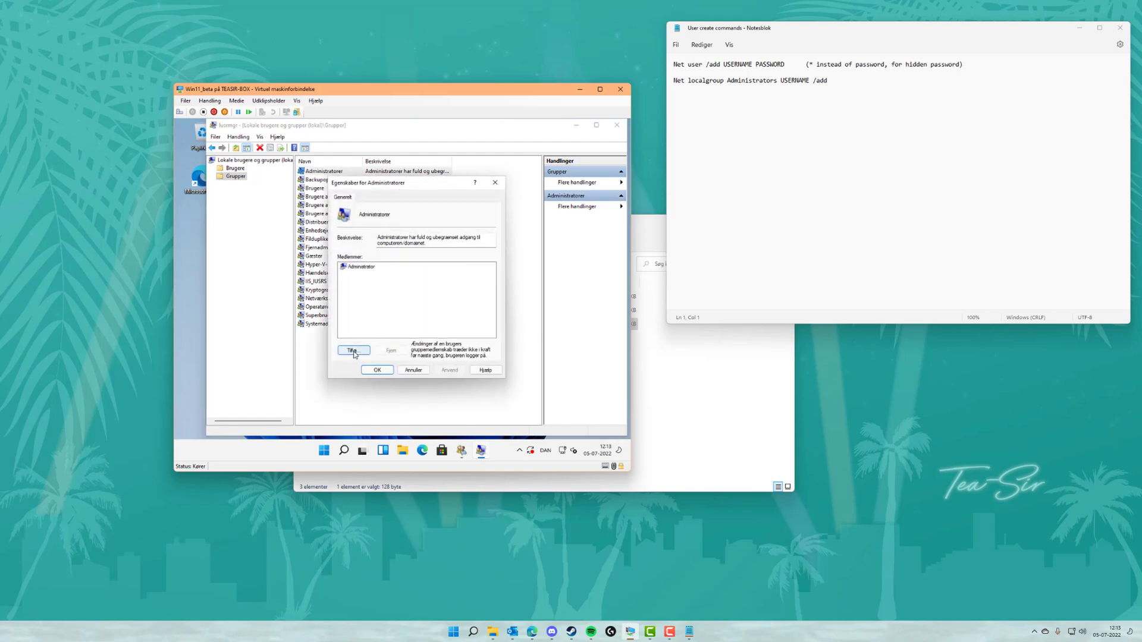
pyautogui.click(353, 351)
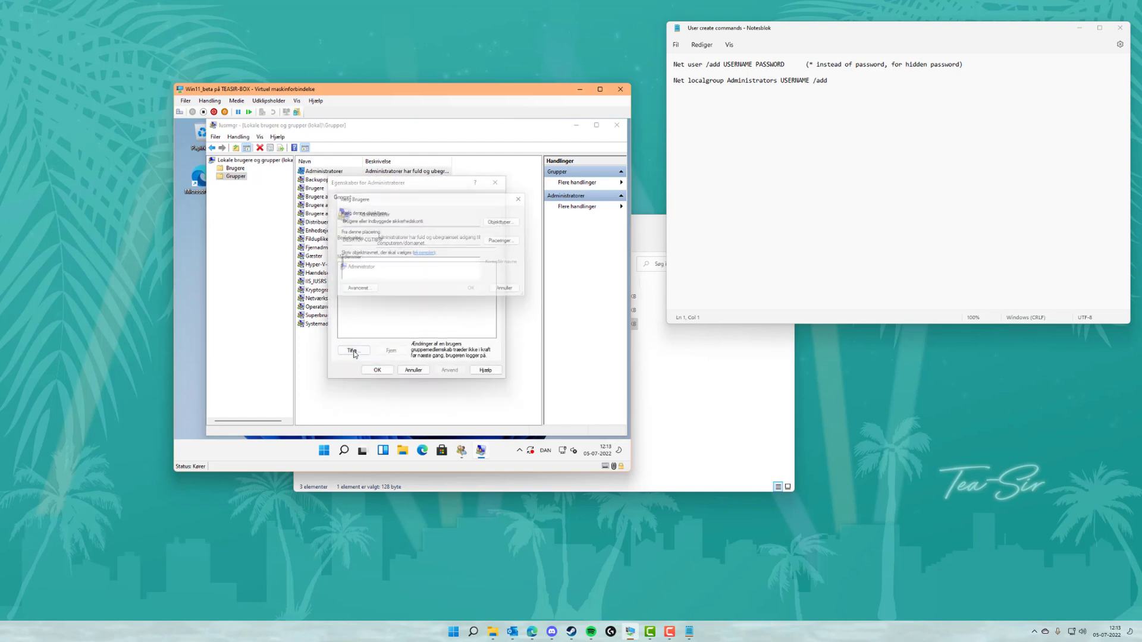
pyautogui.write('GUI')
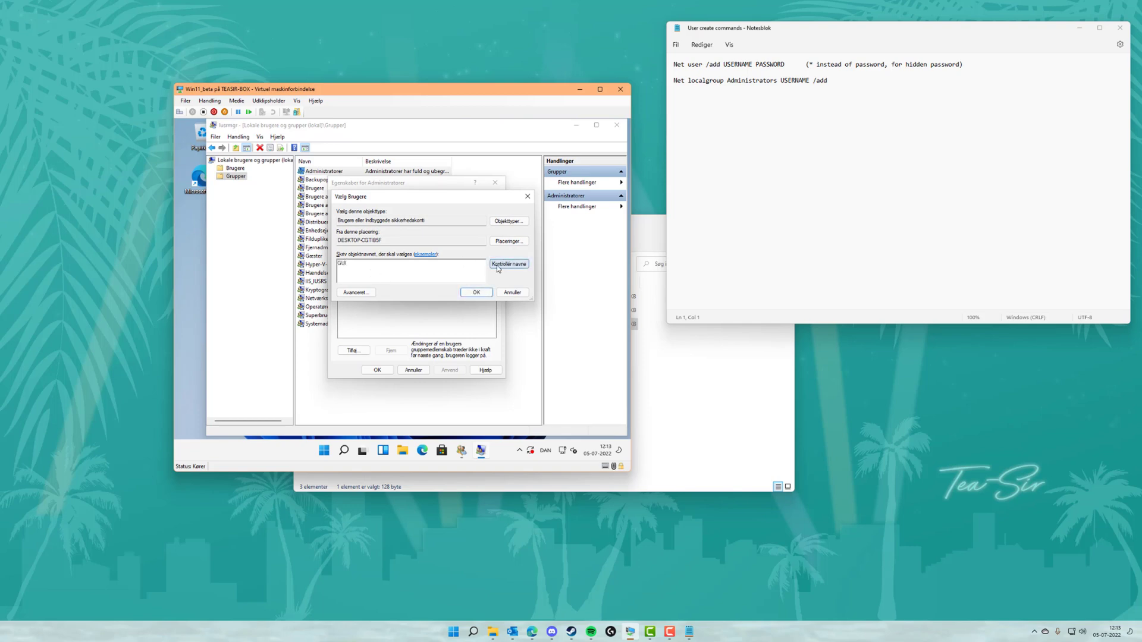
pyautogui.click(503, 265)
pyautogui.click(475, 292)
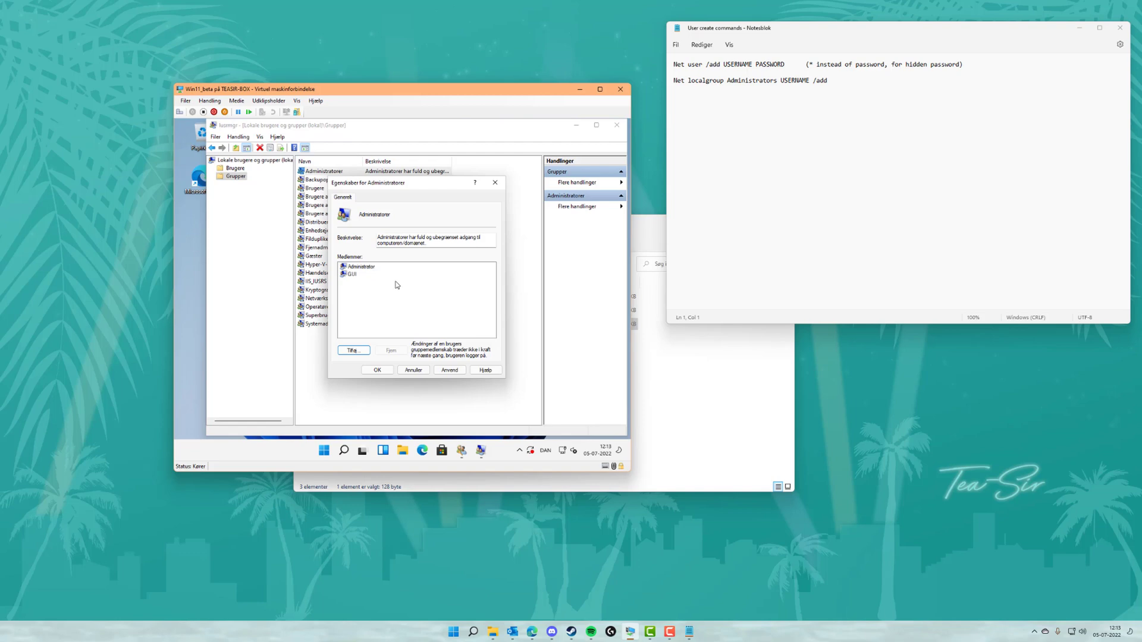
# Step: Confirm the group change, recheck Grupper and Brugere in lusrmgr, then close both user windows
pyautogui.click(377, 370)
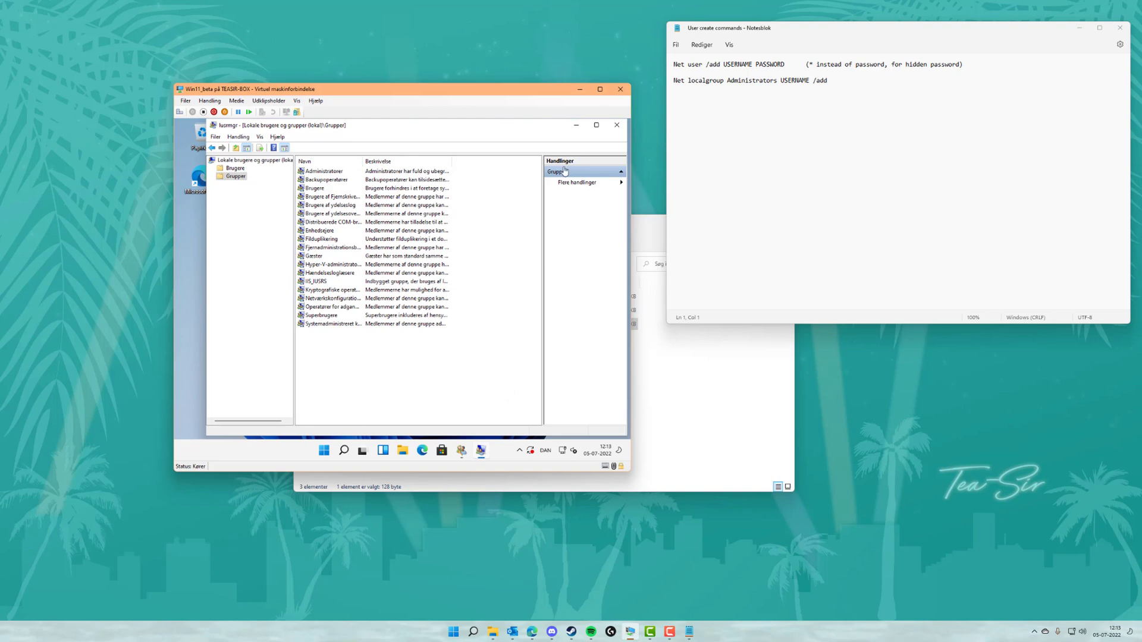
pyautogui.click(617, 126)
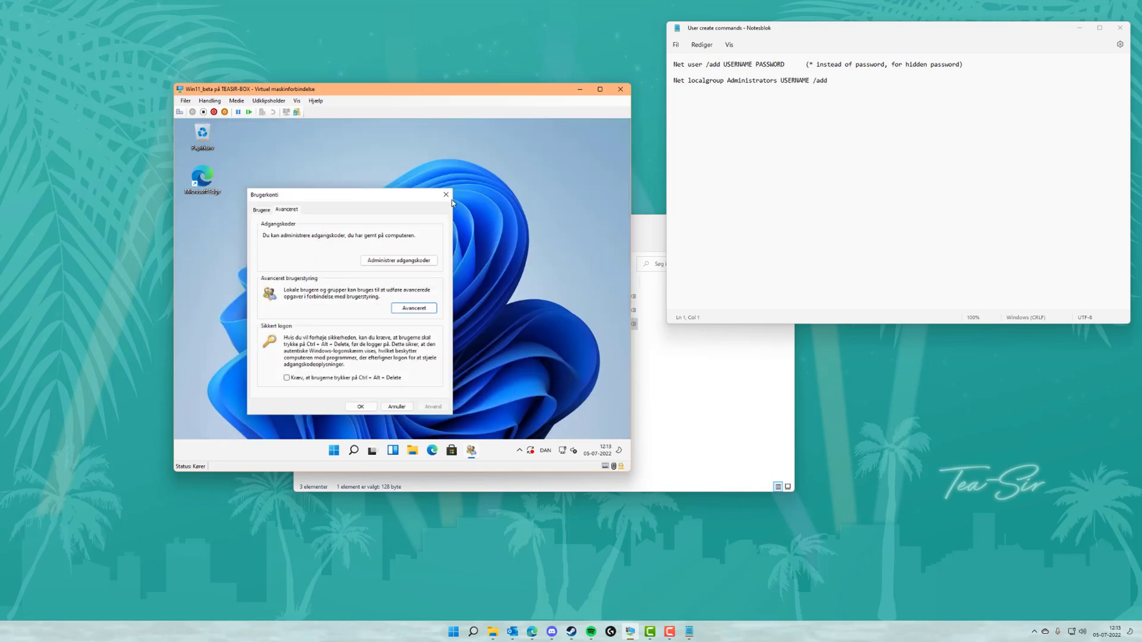
pyautogui.click(410, 310)
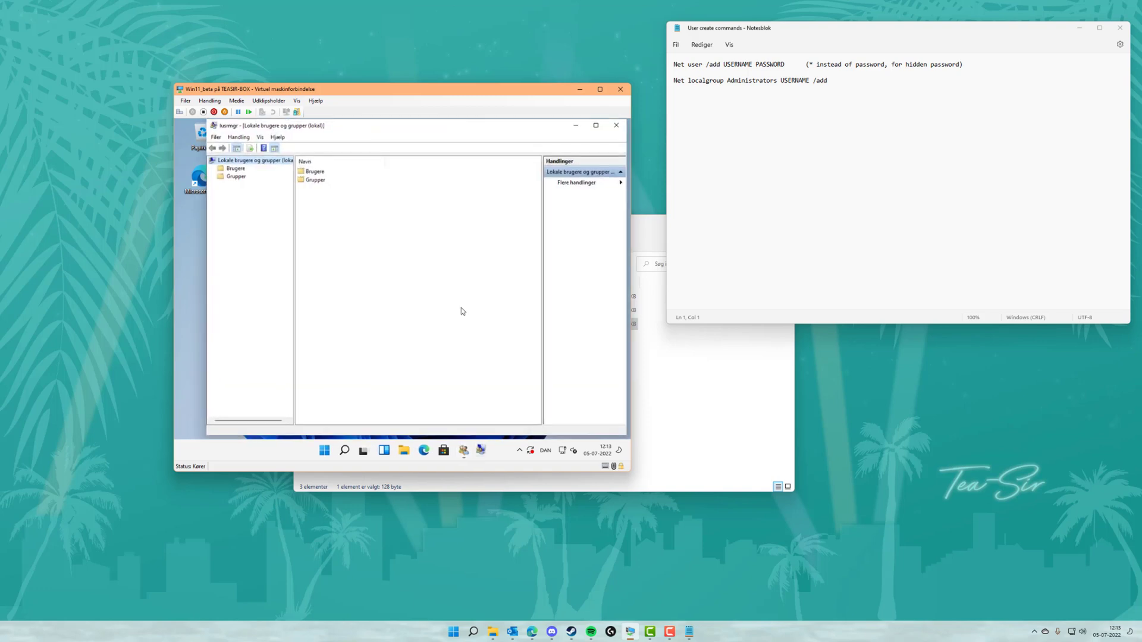
pyautogui.doubleClick(315, 180)
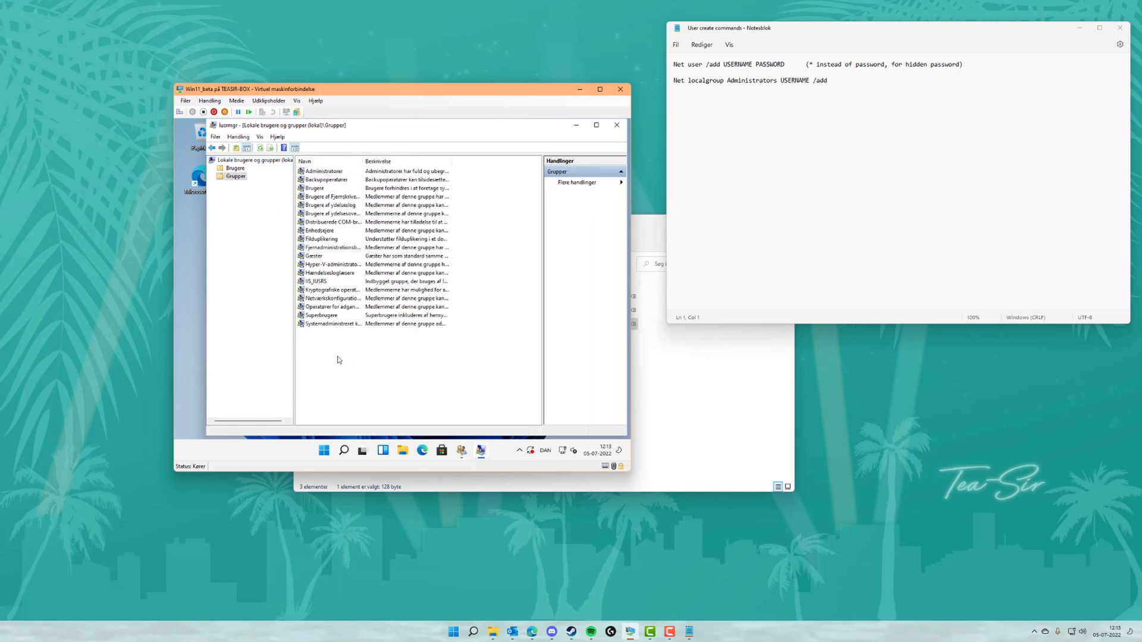
pyautogui.click(231, 170)
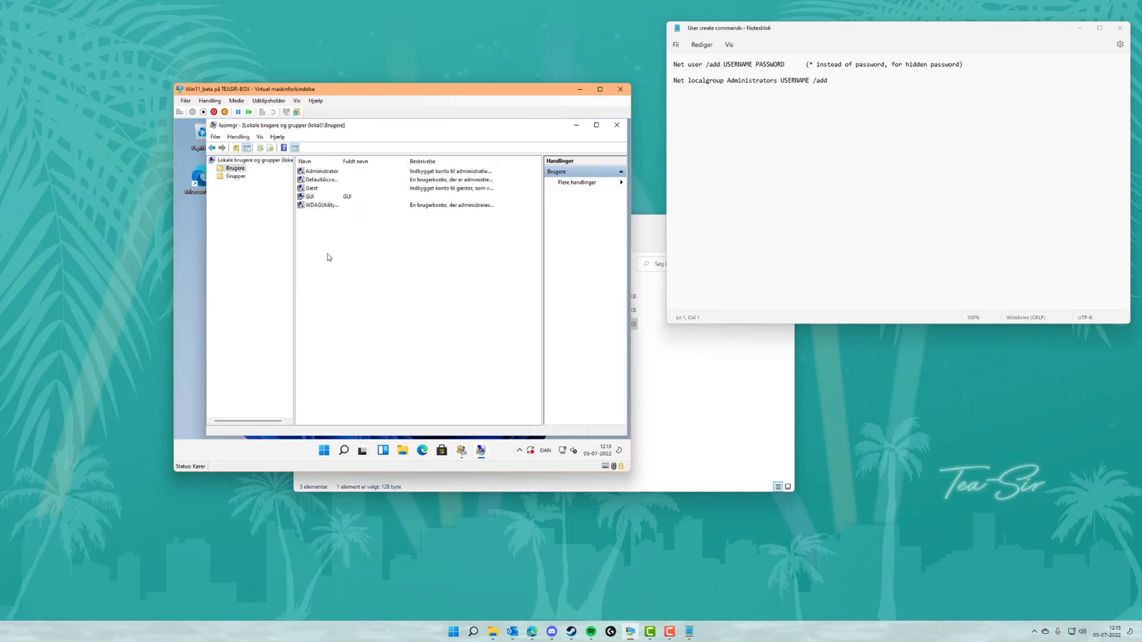
pyautogui.click(575, 126)
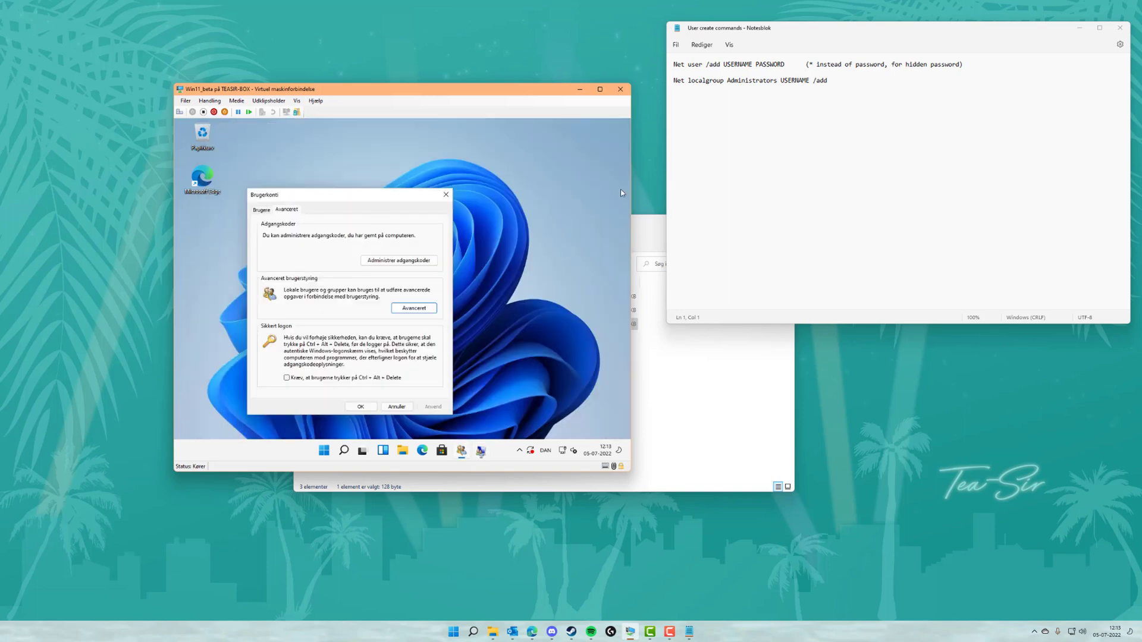
pyautogui.click(447, 192)
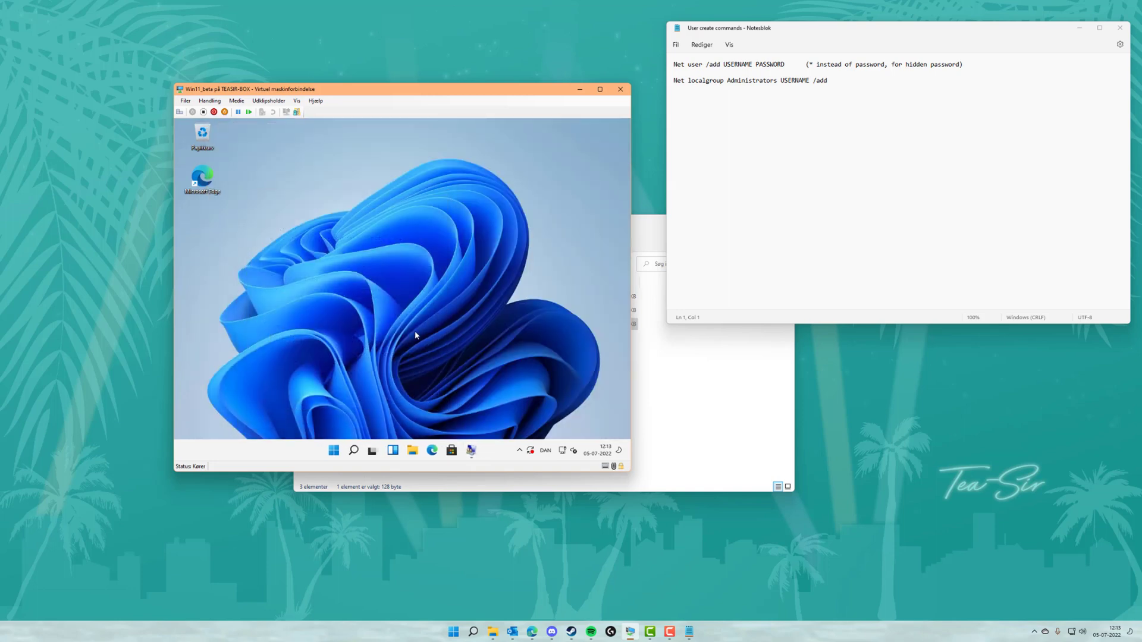
# Step: Launch Command Prompt as administrator in the VM and type 'net user /add CMD'
pyautogui.click(354, 451)
pyautogui.write('cmd')
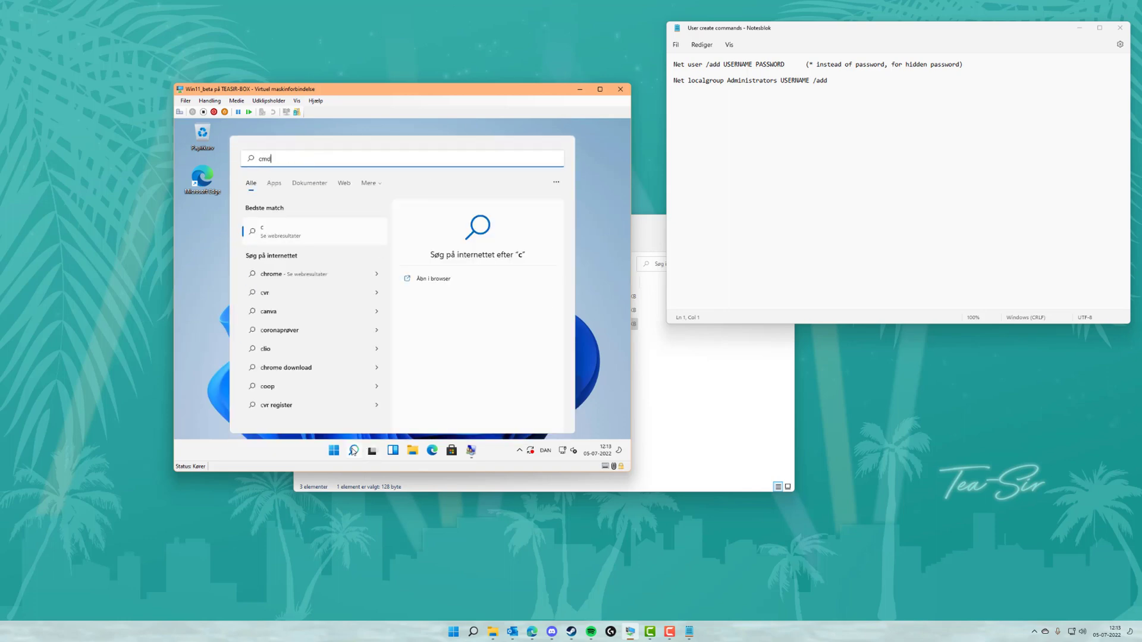
pyautogui.hotkey('ctrl', 'shift', 'Return')
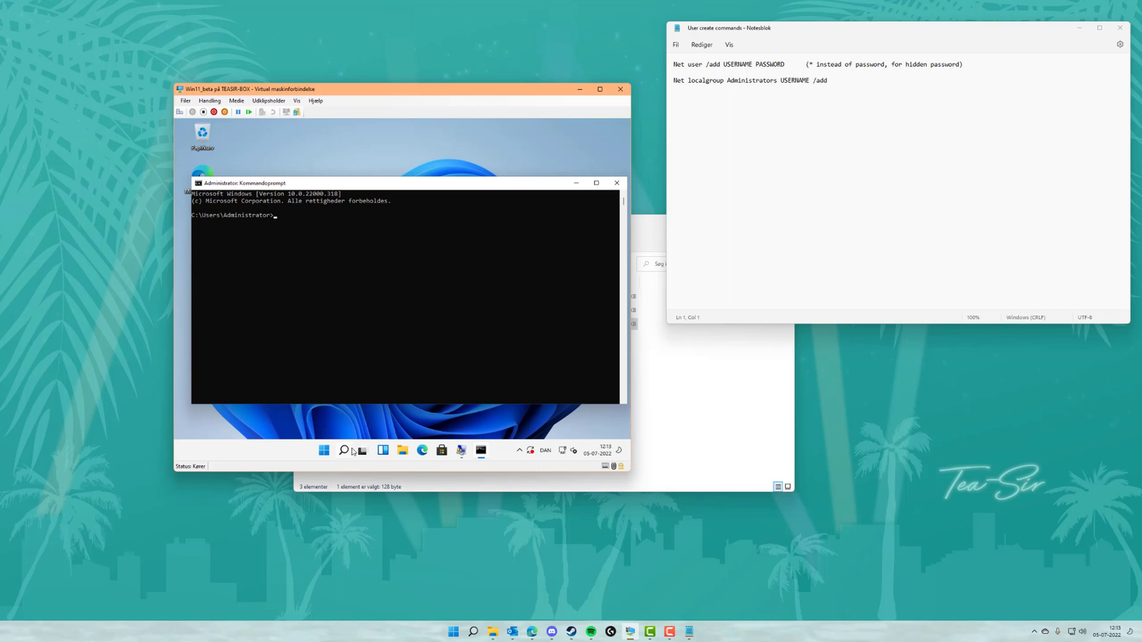
# Step: Create local accounts CMD and CMD2 with net user /add, giving CMD2 a hidden password
pyautogui.write('net u')
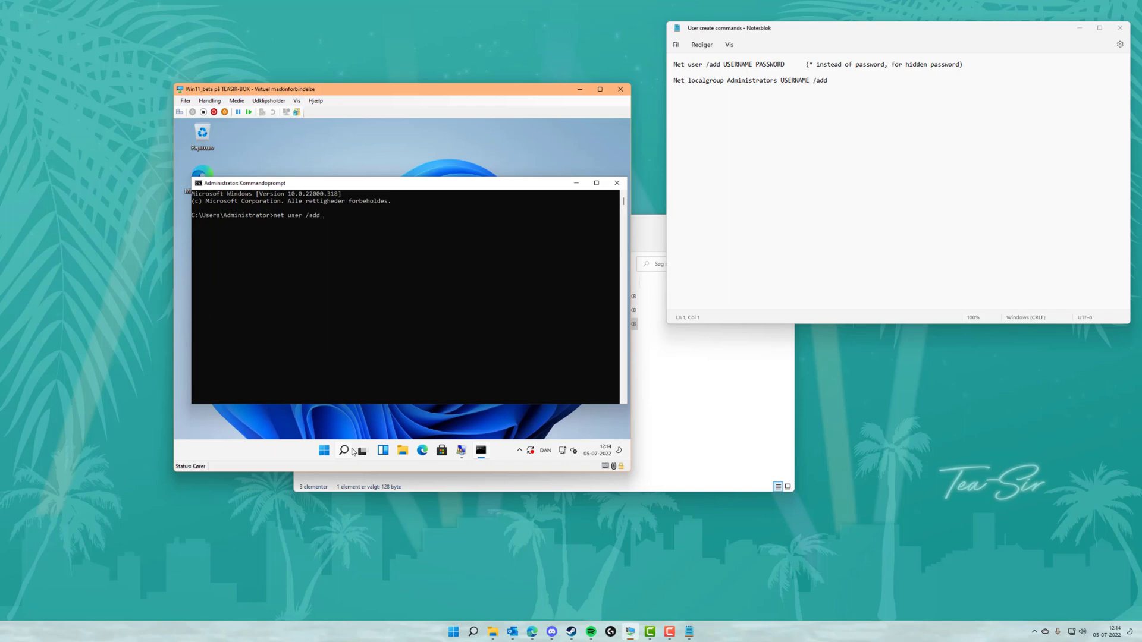
# Step: Launch Command Prompt as administrator in the VM and type 'net user /add CMD'
# Step: Create local accounts CMD and CMD2 with net user /add, giving CMD2 a hidden password
pyautogui.write('ser /add CMD')
pyautogui.press('Return')
pyautogui.press('Up')
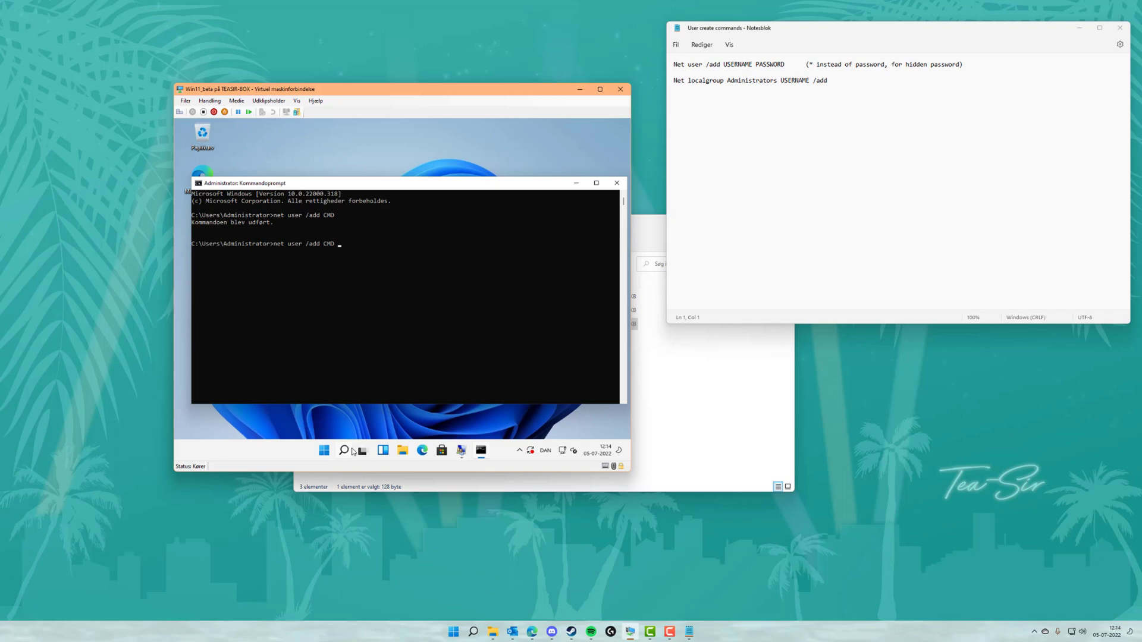
pyautogui.write('2 *')
pyautogui.press('Return')
pyautogui.press('Return')
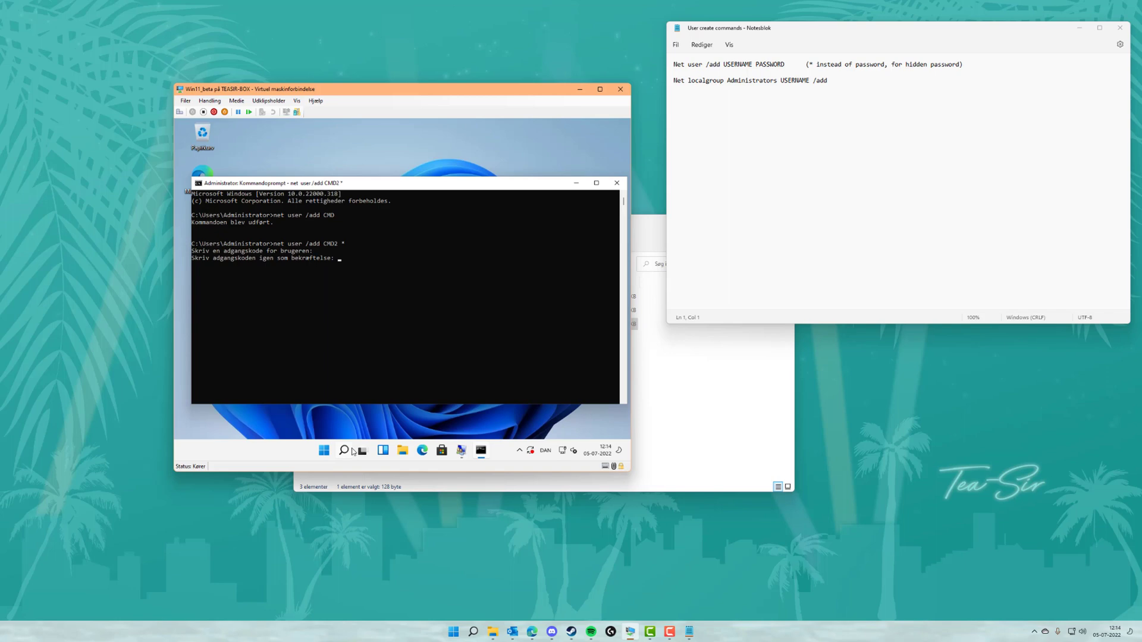
pyautogui.press('Return')
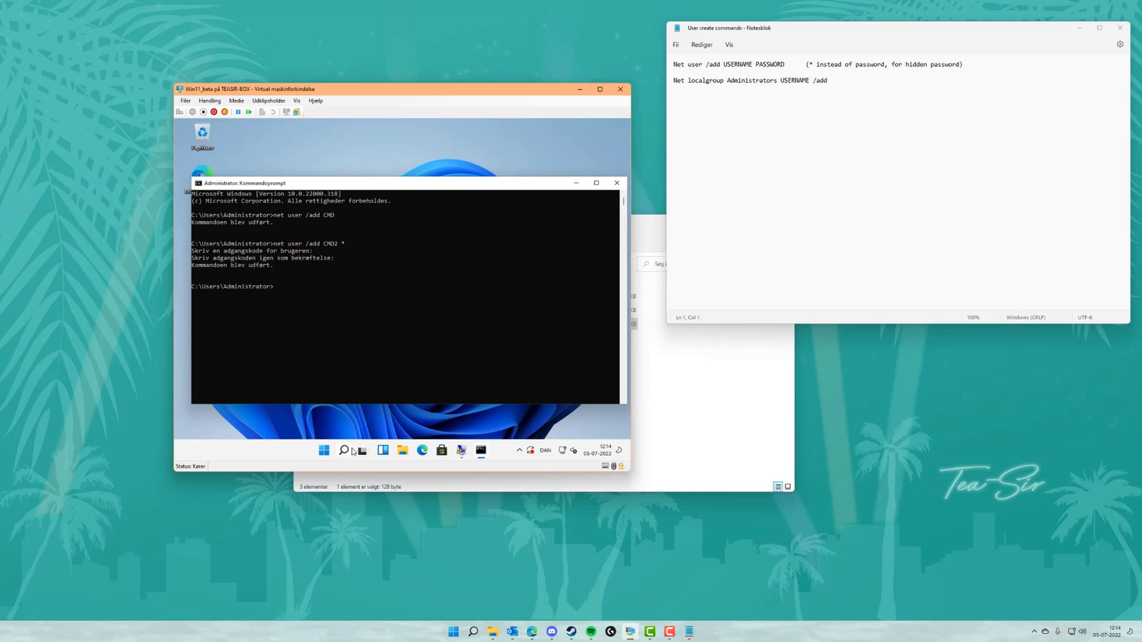
# Step: Add the CMD account to the local Administratorer group with net localgroup
pyautogui.write('net')
pyautogui.write('loca')
pyautogui.write('lgroup')
pyautogui.write(' Ad')
pyautogui.write('moi')
pyautogui.write('inistra')
pyautogui.write('tors')
pyautogui.write('rer ')
pyautogui.write('CM')
pyautogui.write('D /add')
pyautogui.press('Return')
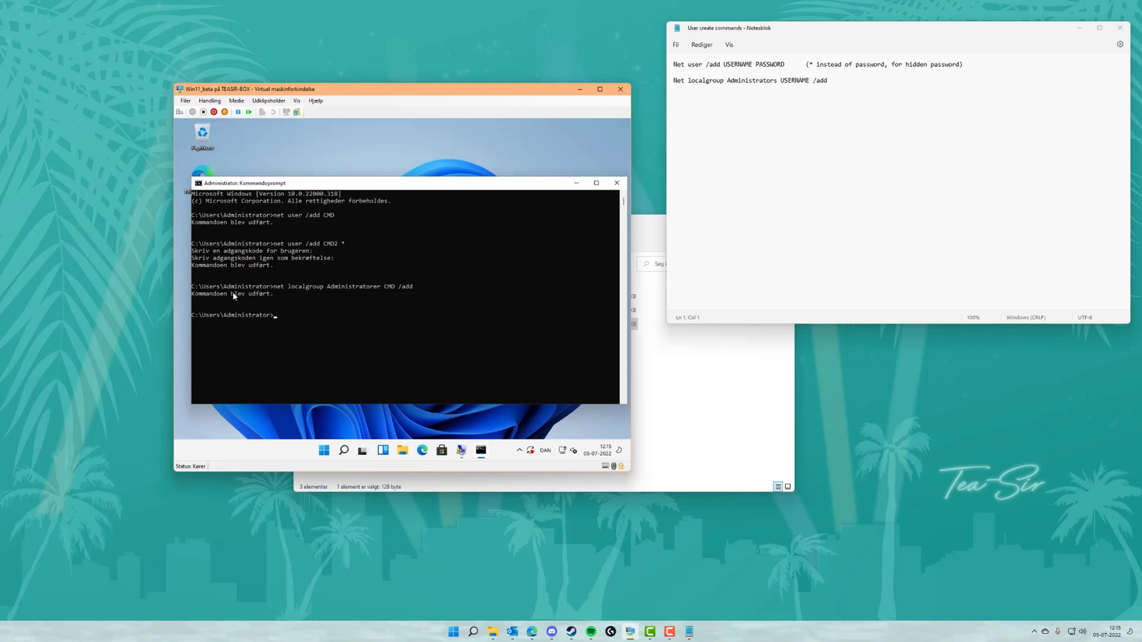
# Step: Refresh Local Users and Groups and check the new CMD and CMD2 users
pyautogui.click(461, 450)
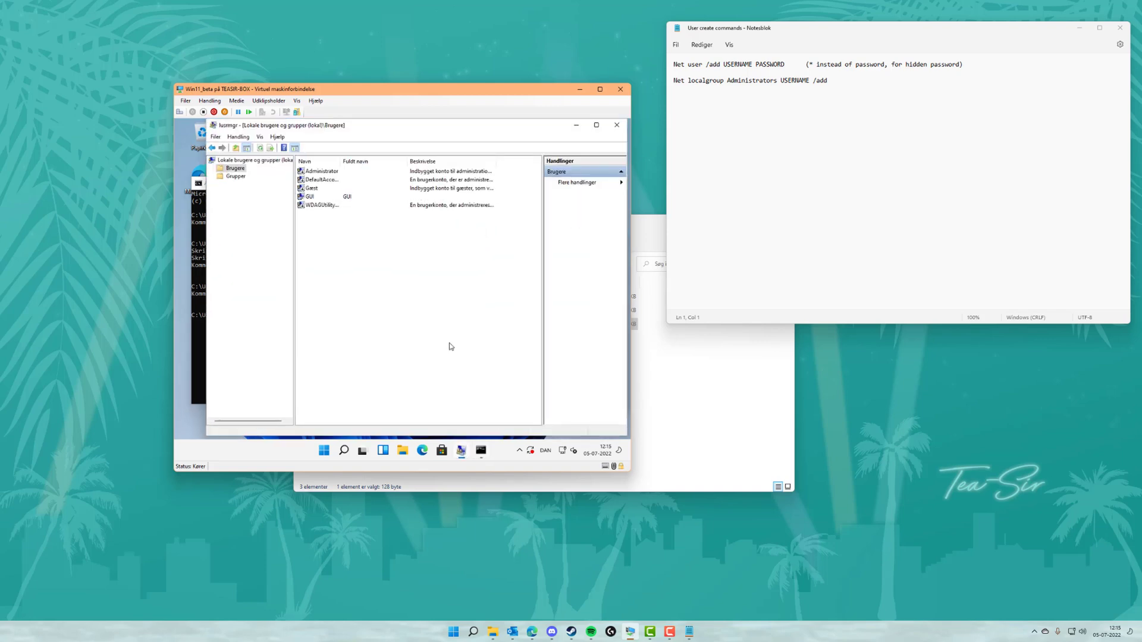
pyautogui.click(259, 148)
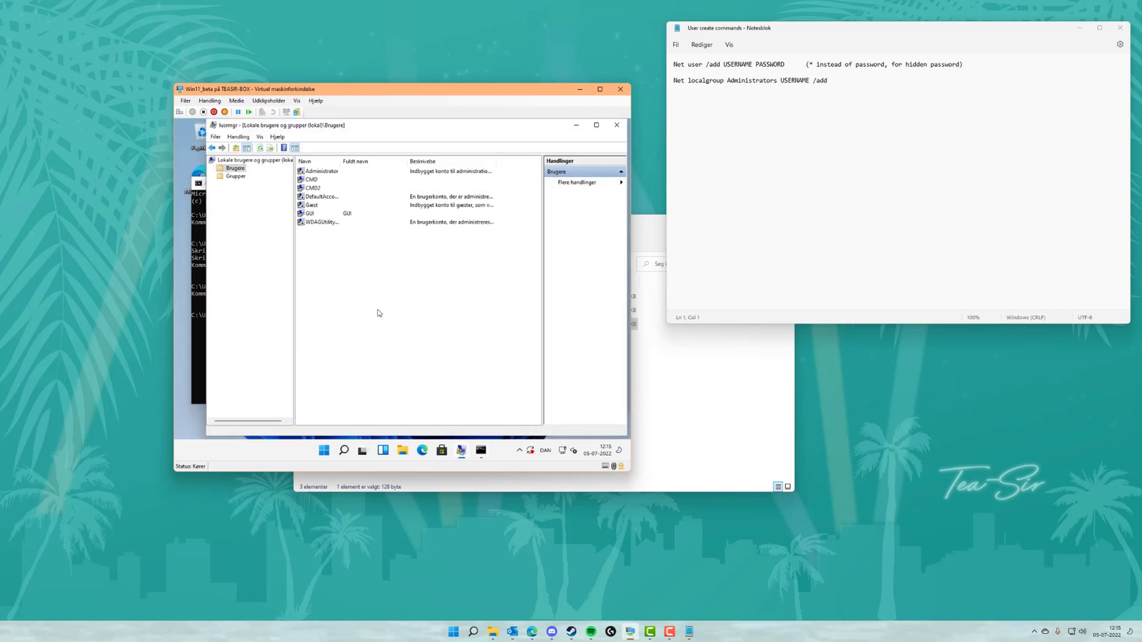
pyautogui.click(311, 181)
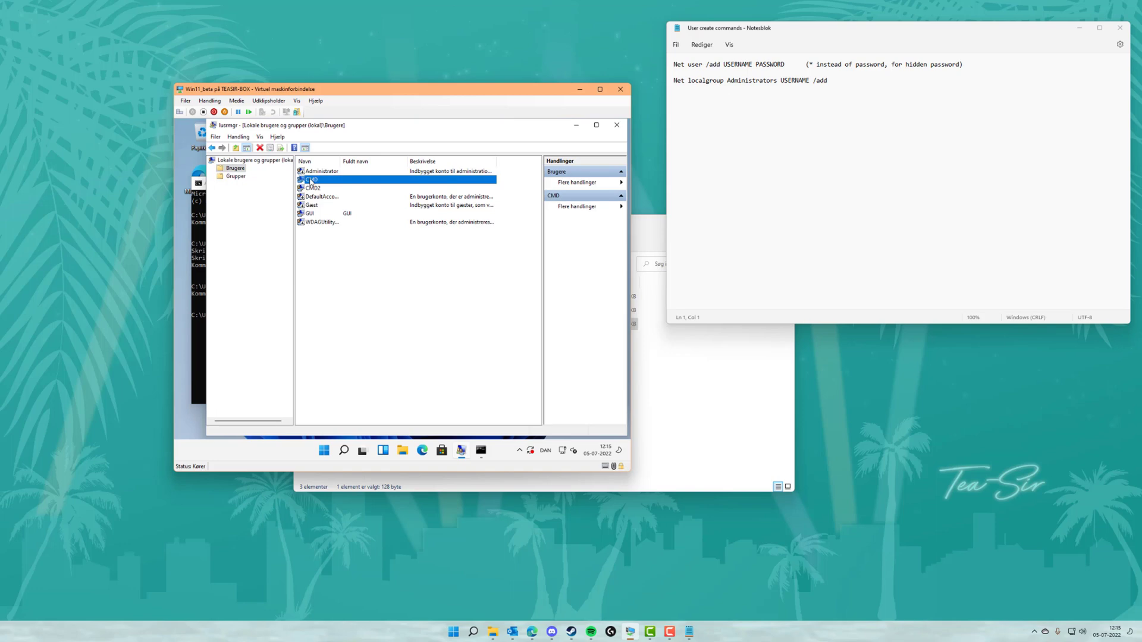
pyautogui.click(322, 189)
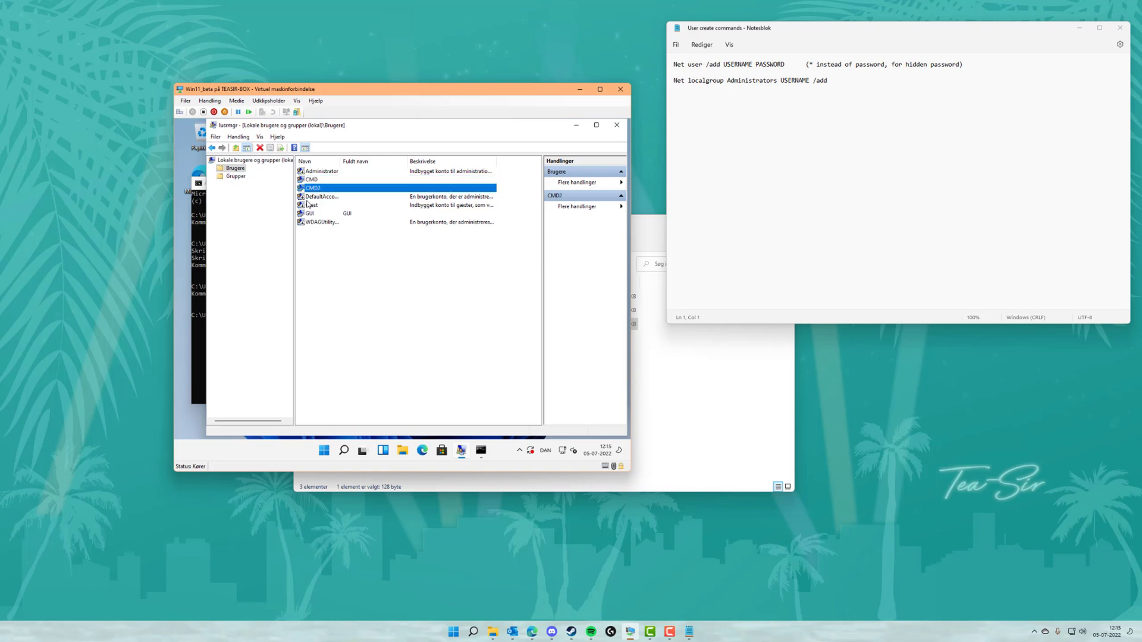
# Step: Verify CMD is a member of Administratorer, then close lusrmgr without changes
pyautogui.click(238, 176)
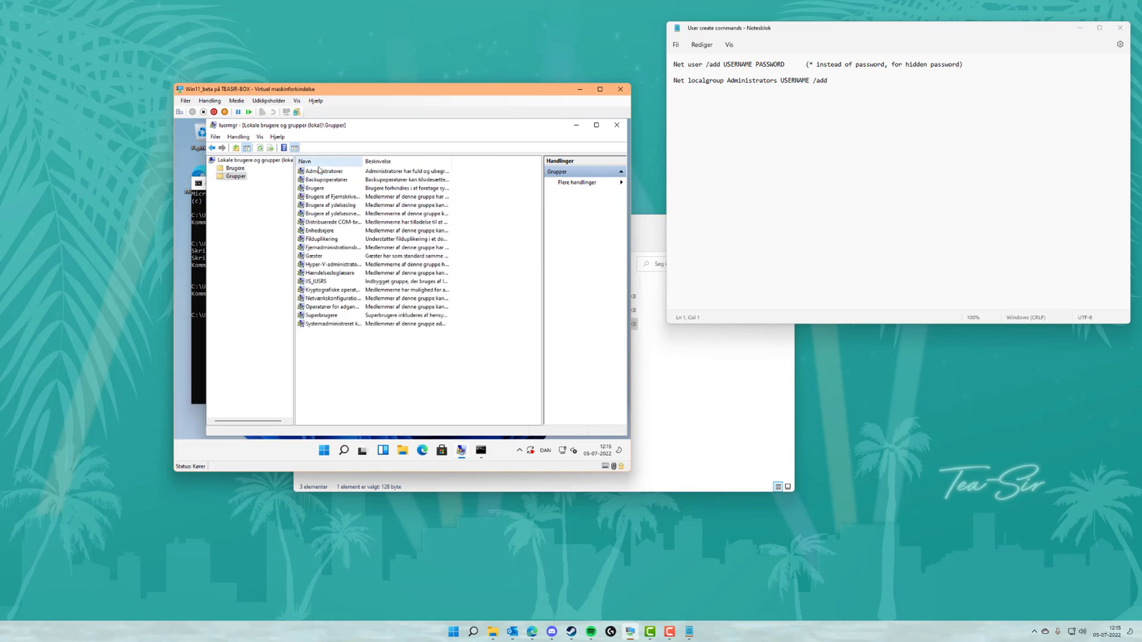
pyautogui.doubleClick(321, 172)
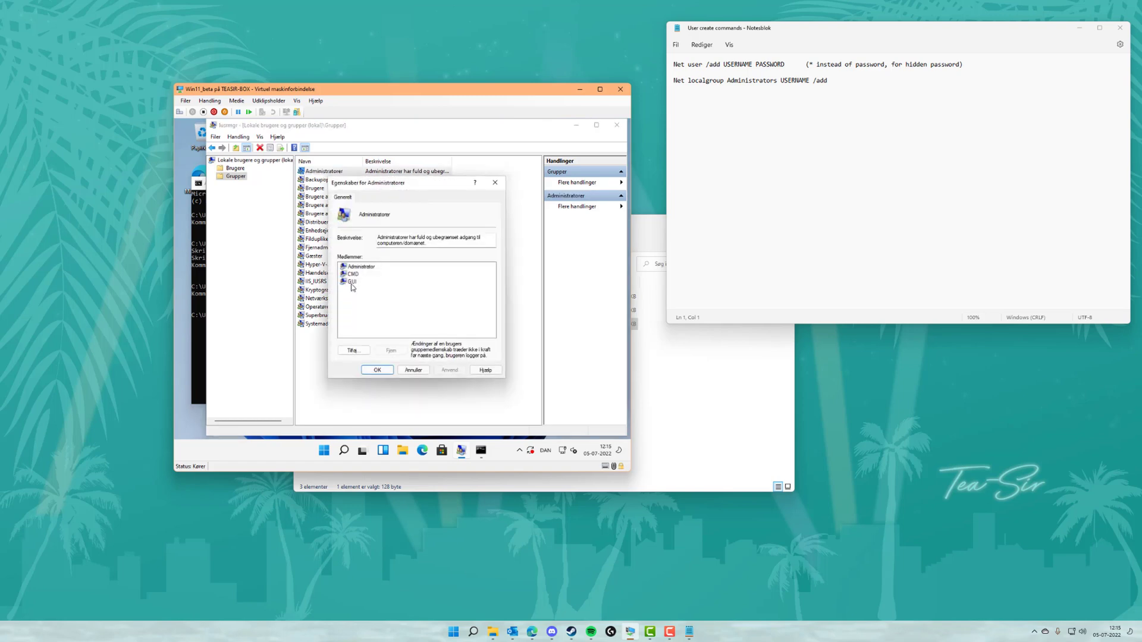
pyautogui.click(351, 274)
pyautogui.click(404, 300)
pyautogui.click(414, 371)
pyautogui.click(616, 125)
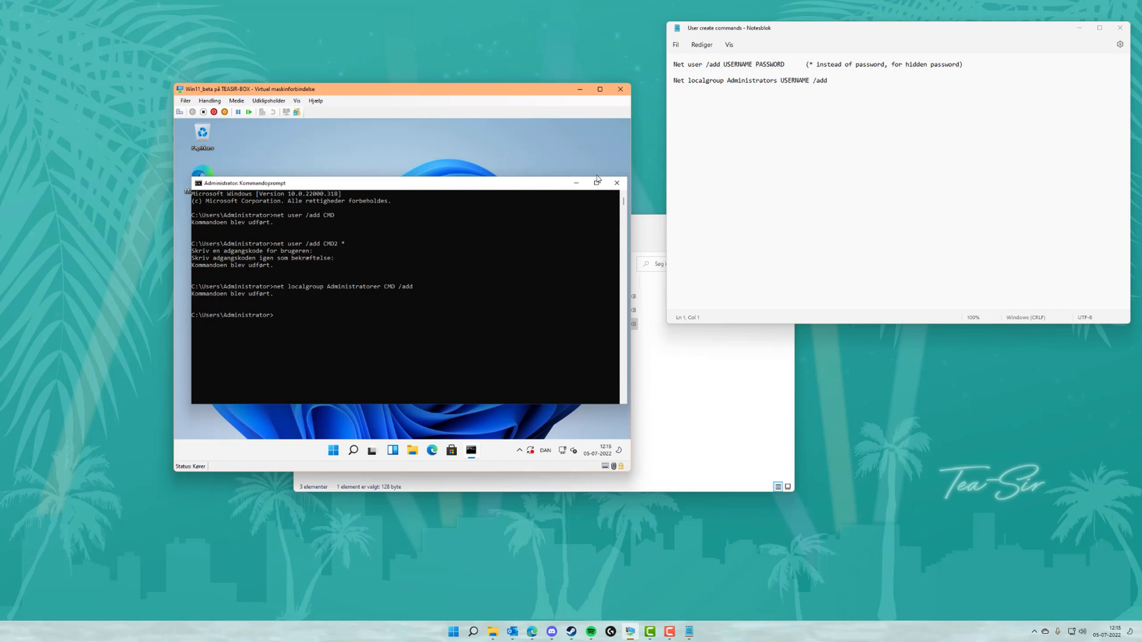
# Step: Close Command Prompt, open File Explorer and copy deploy.xml from the DVD drive (D:)
pyautogui.click(617, 184)
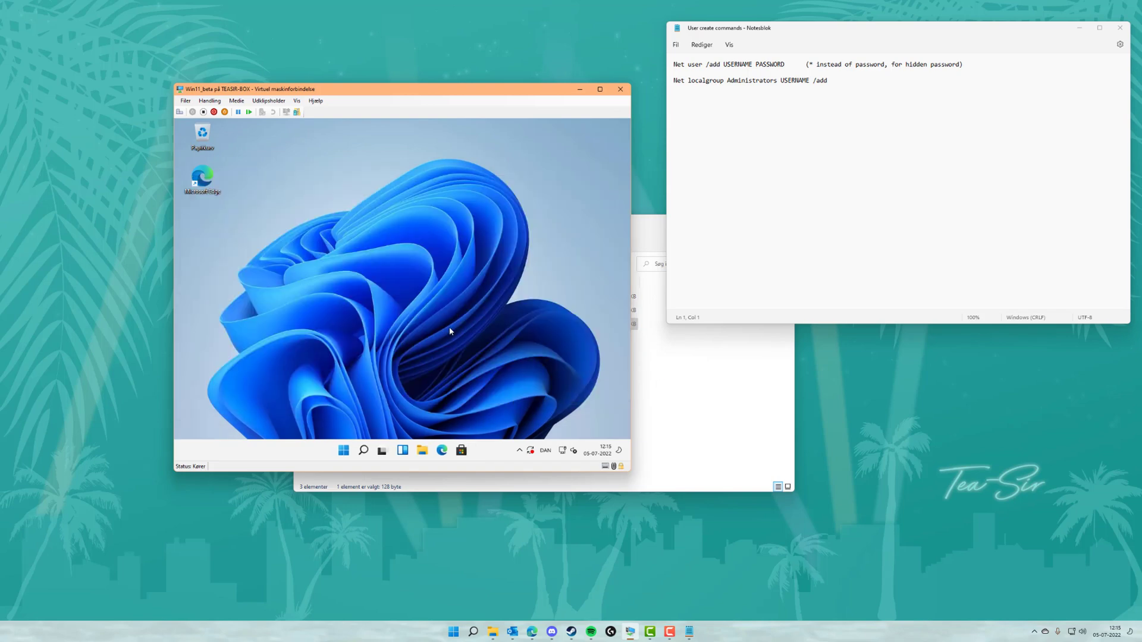
pyautogui.click(699, 380)
pyautogui.click(393, 110)
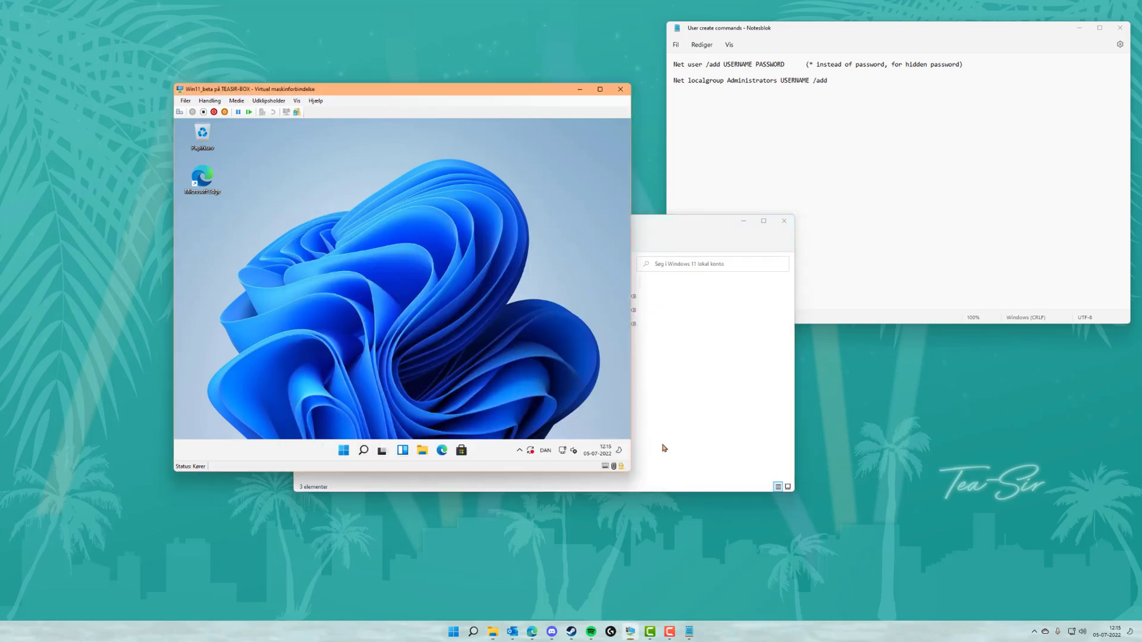
pyautogui.moveTo(669, 631)
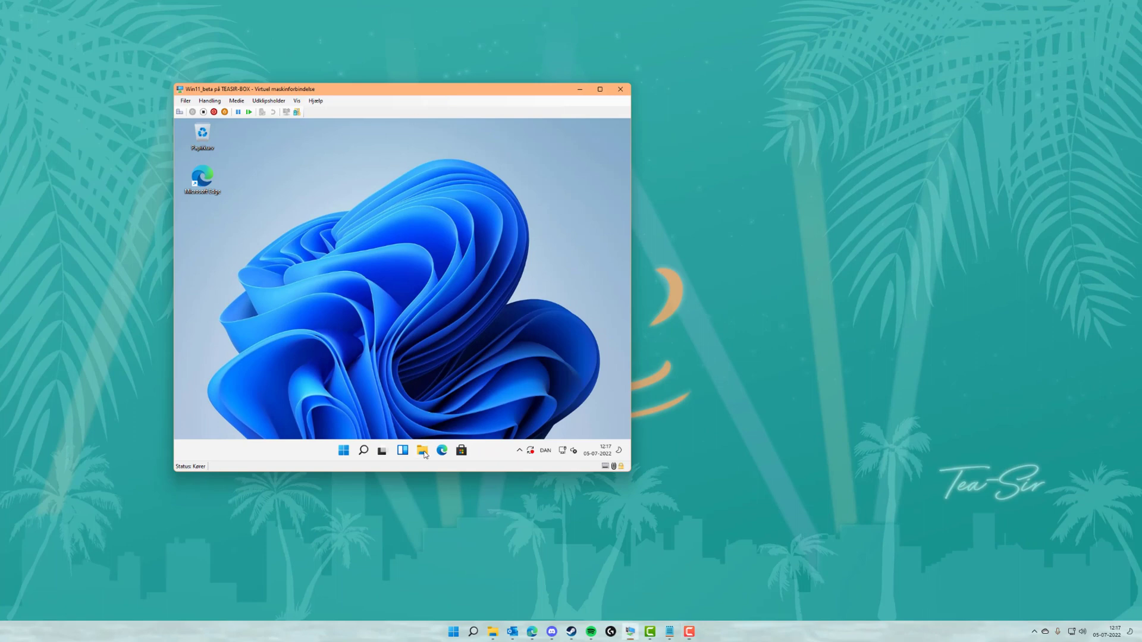
pyautogui.click(423, 451)
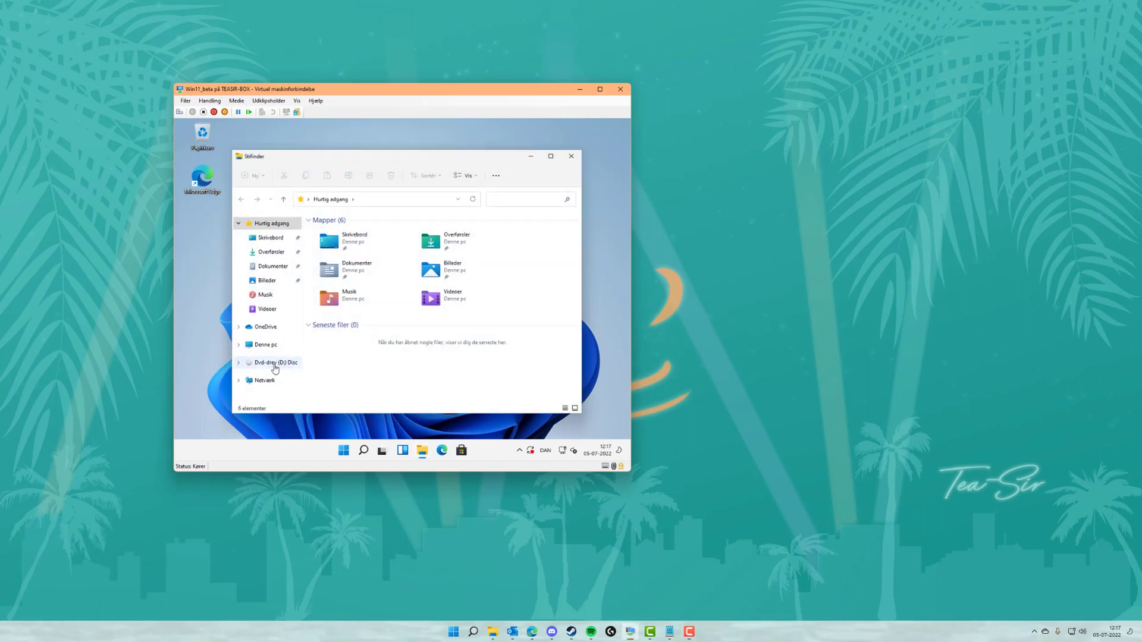
pyautogui.click(276, 363)
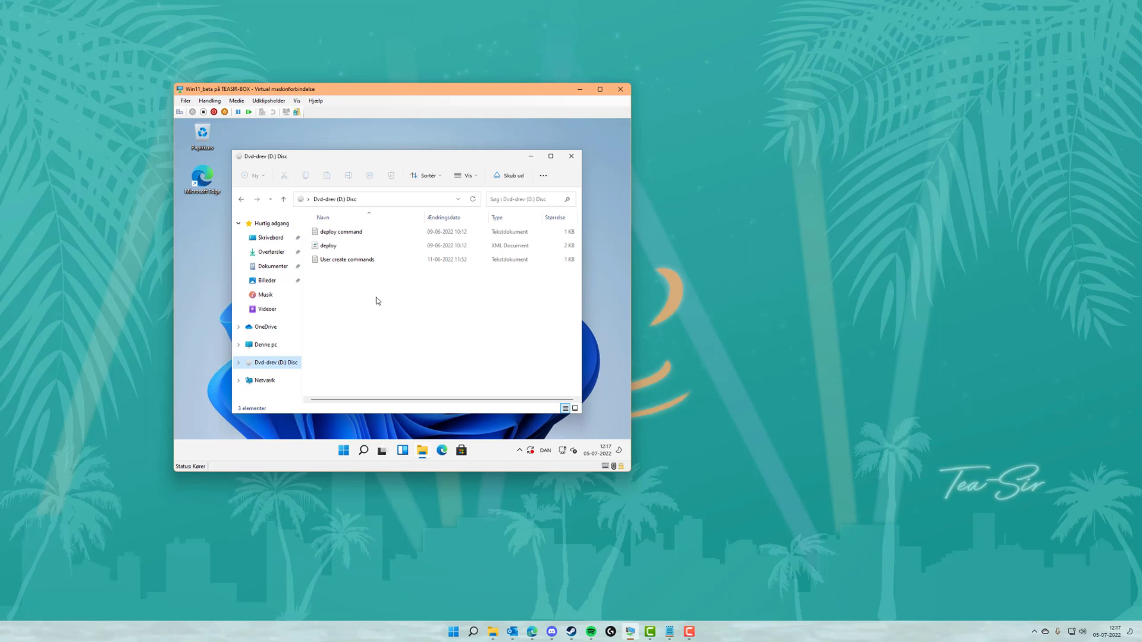
pyautogui.rightClick(326, 252)
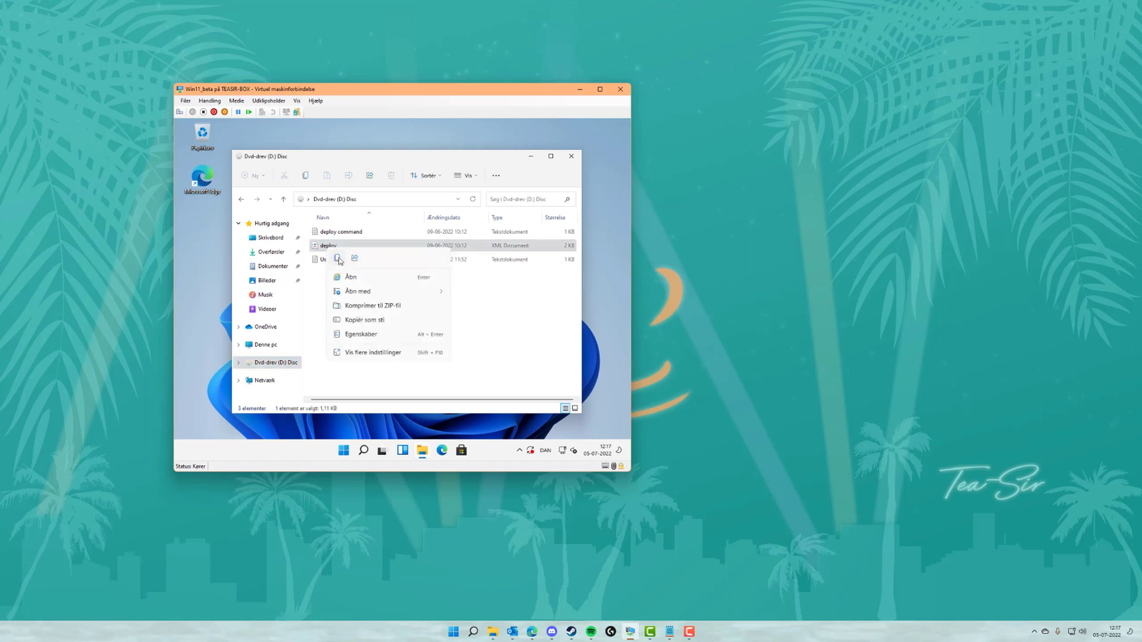
pyautogui.click(338, 258)
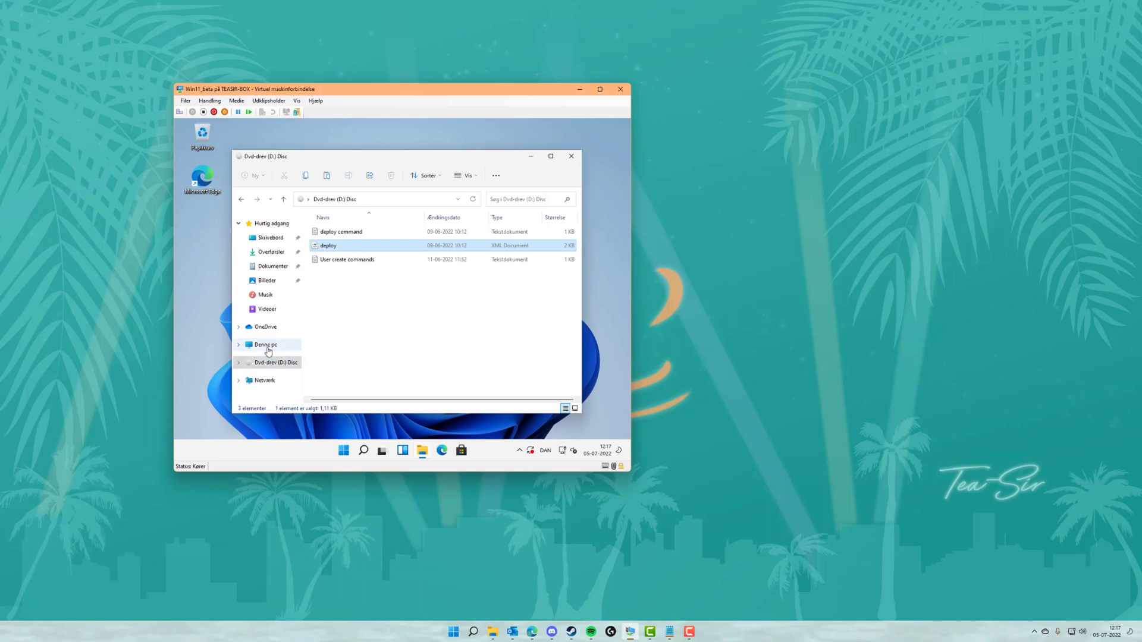
# Step: Create a new folder named deploy on Lokal disk (C:)
pyautogui.click(266, 345)
pyautogui.doubleClick(352, 341)
pyautogui.rightClick(351, 335)
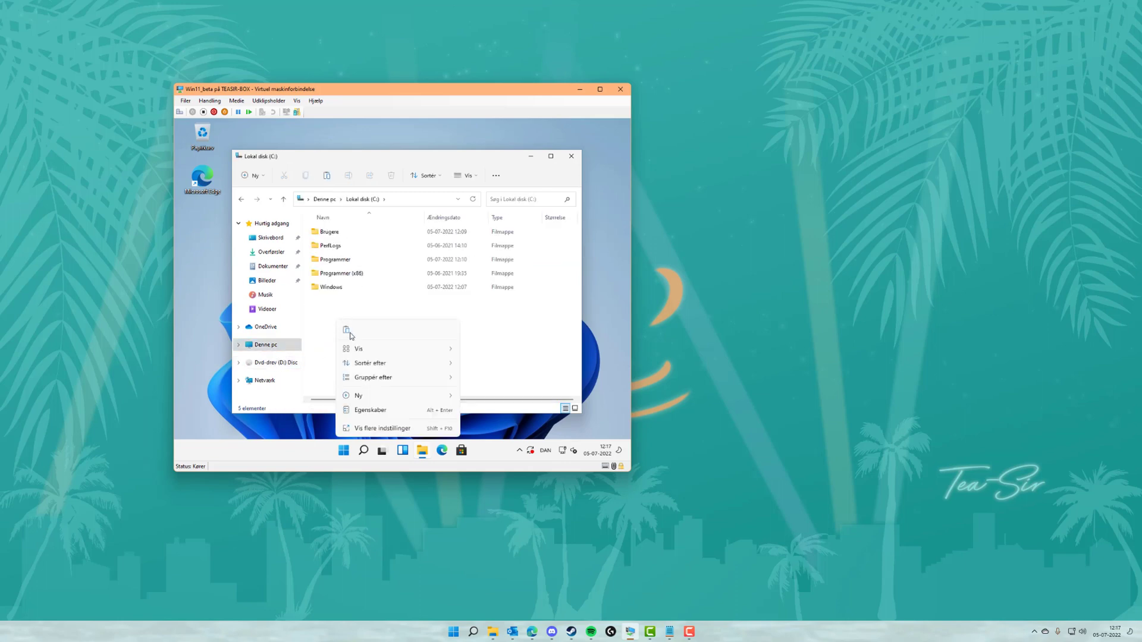
pyautogui.moveTo(357, 396)
pyautogui.click(486, 338)
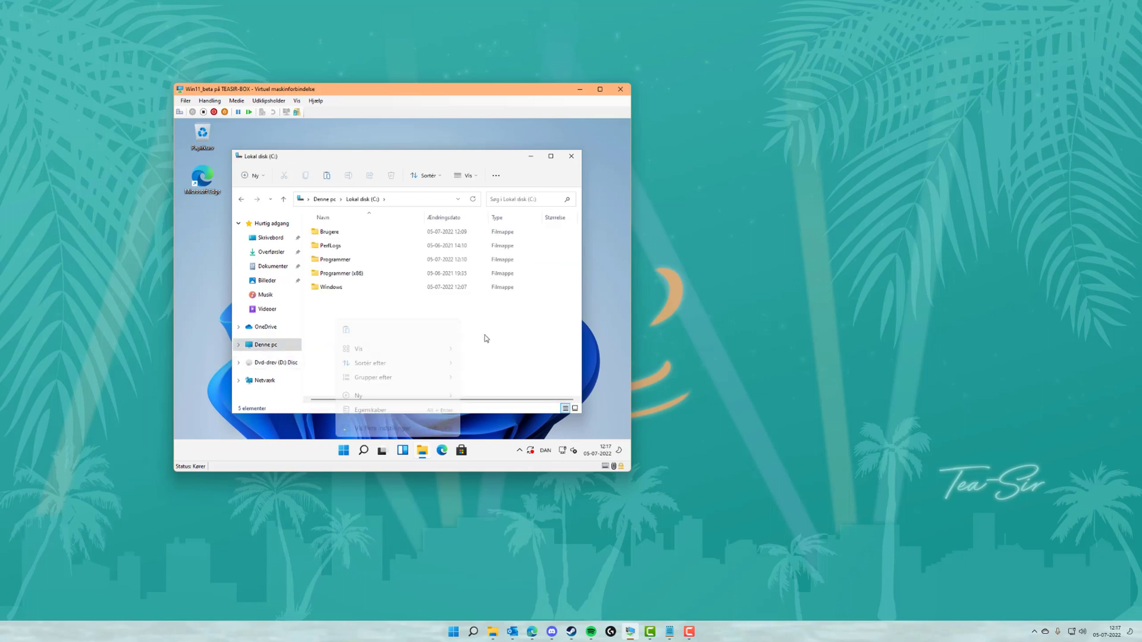
pyautogui.write('deploy')
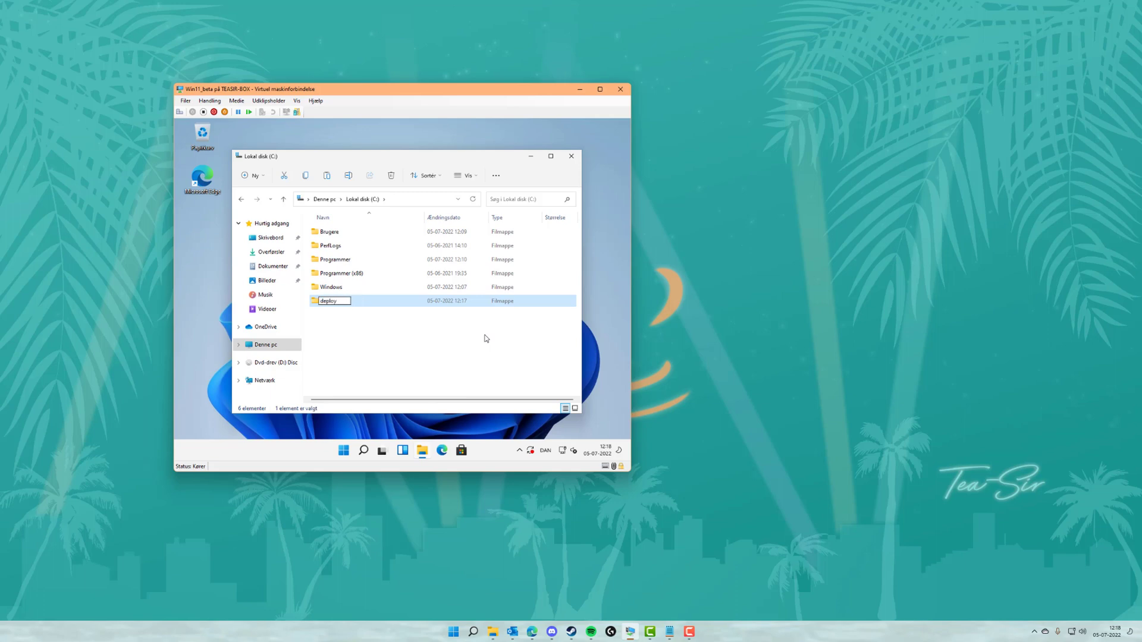
pyautogui.press('Return')
pyautogui.press('Return')
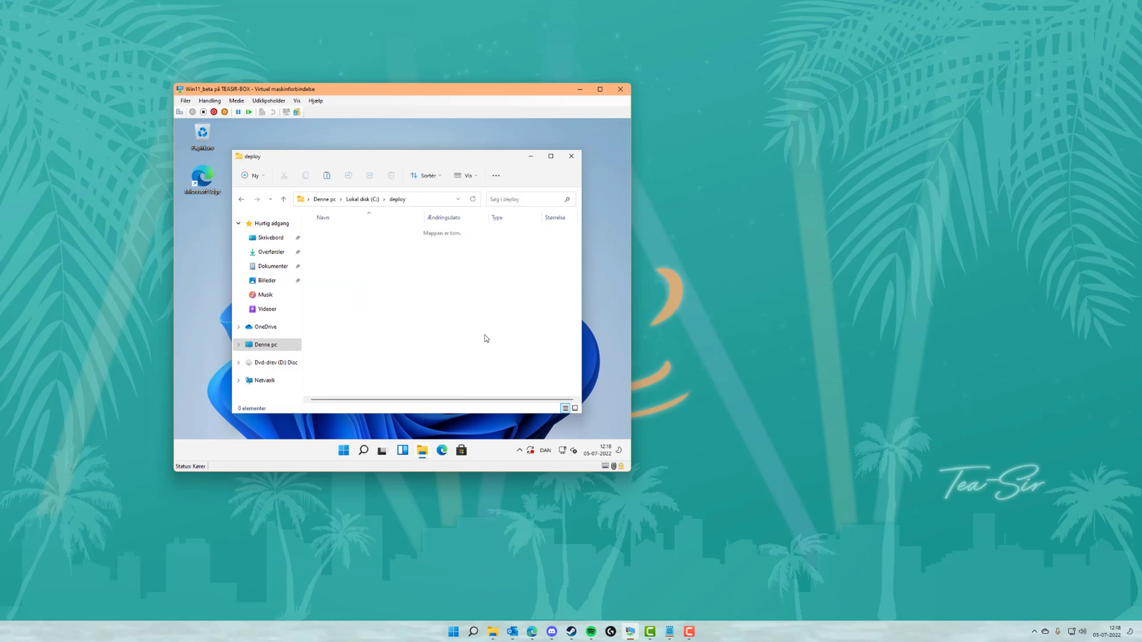
# Step: Paste deploy.xml into C:\deploy and return to the D: disc contents
pyautogui.rightClick(432, 309)
pyautogui.click(443, 315)
pyautogui.click(361, 204)
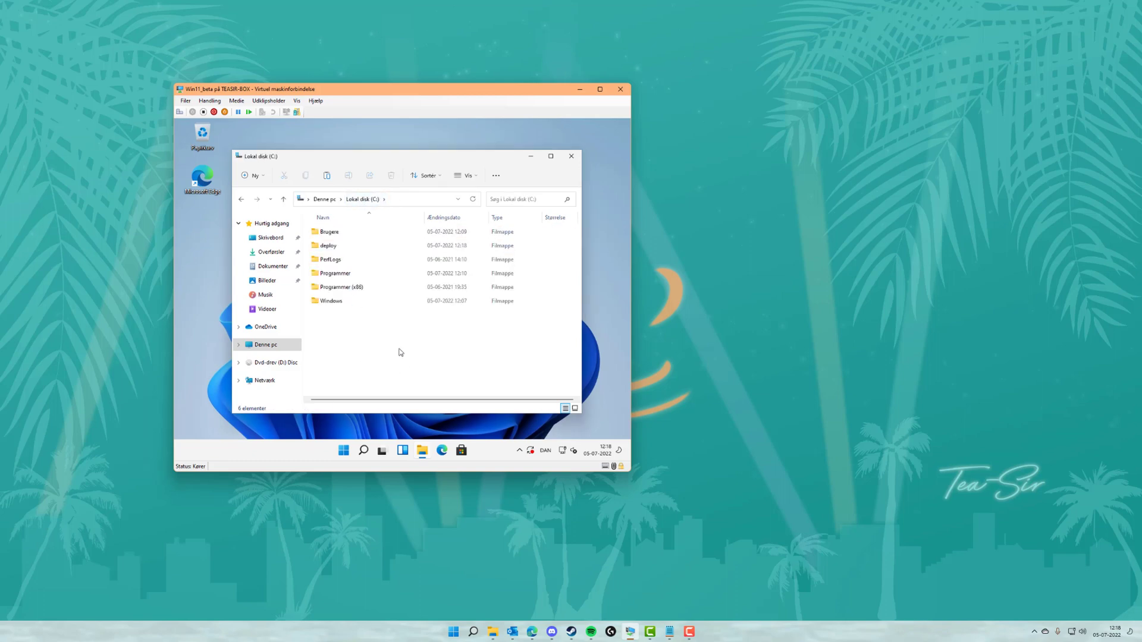
pyautogui.click(271, 363)
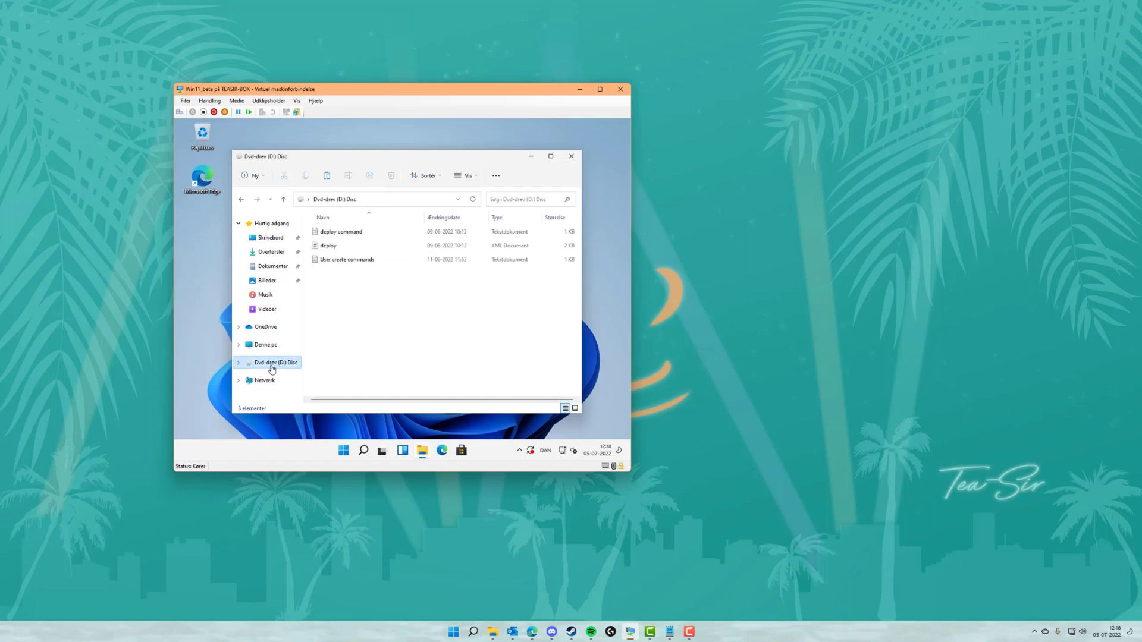
# Step: Copy the full sysprep /oobe /generalize /unattend line from the deploy command file, then close Notepad
pyautogui.doubleClick(337, 233)
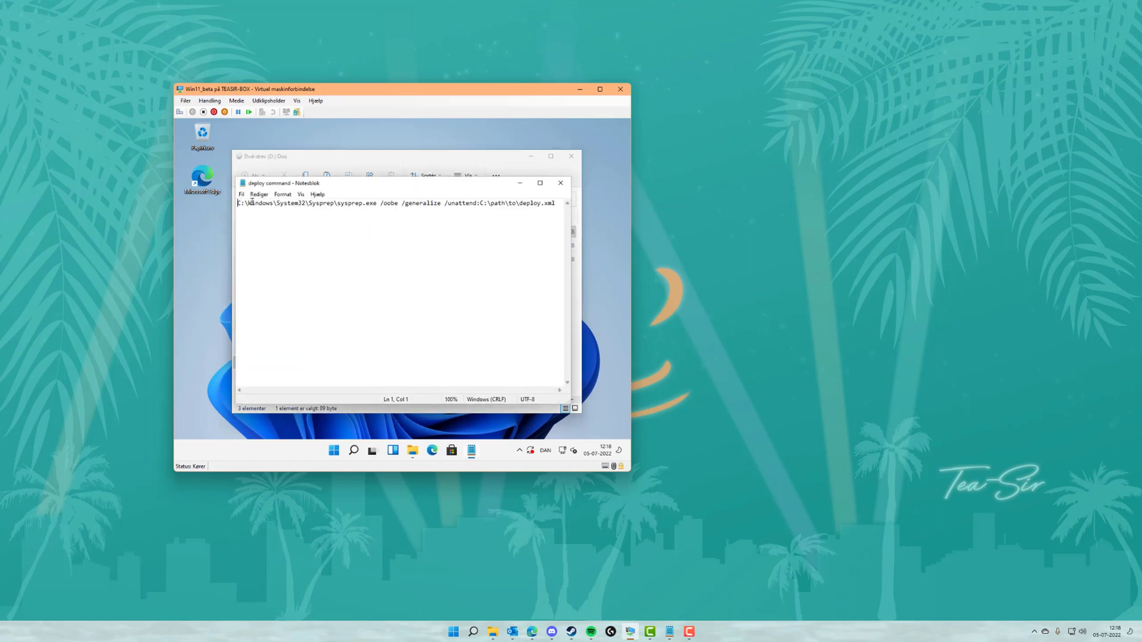
pyautogui.moveTo(237, 203); pyautogui.dragTo(398, 203)
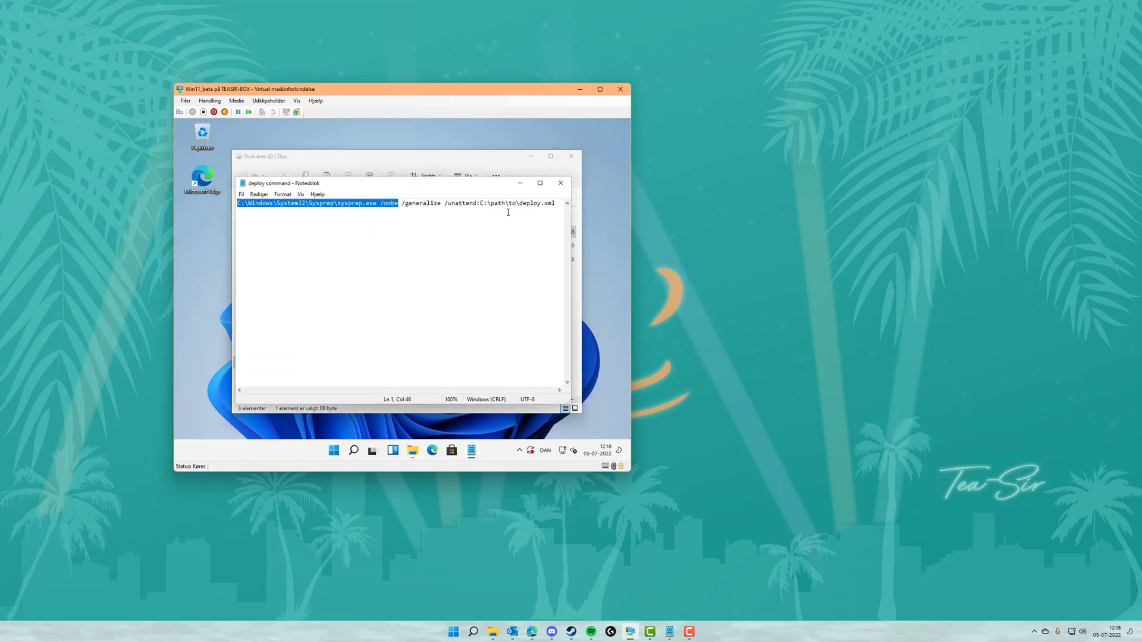
pyautogui.moveTo(508, 212); pyautogui.dragTo(626, 215)
pyautogui.rightClick(539, 205)
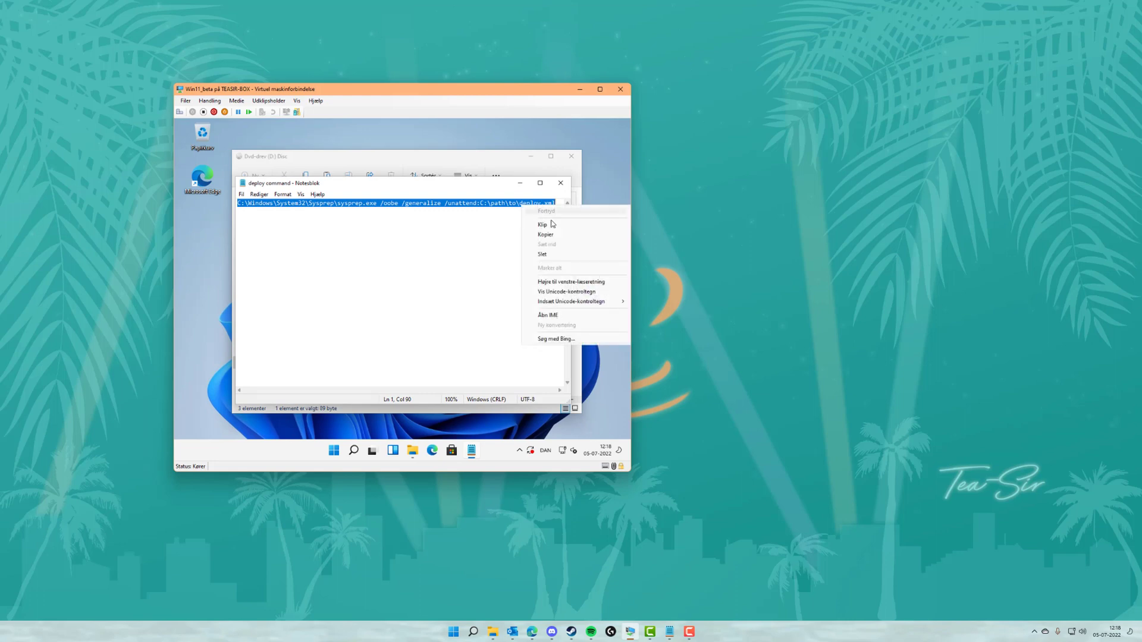
pyautogui.click(546, 238)
pyautogui.click(561, 184)
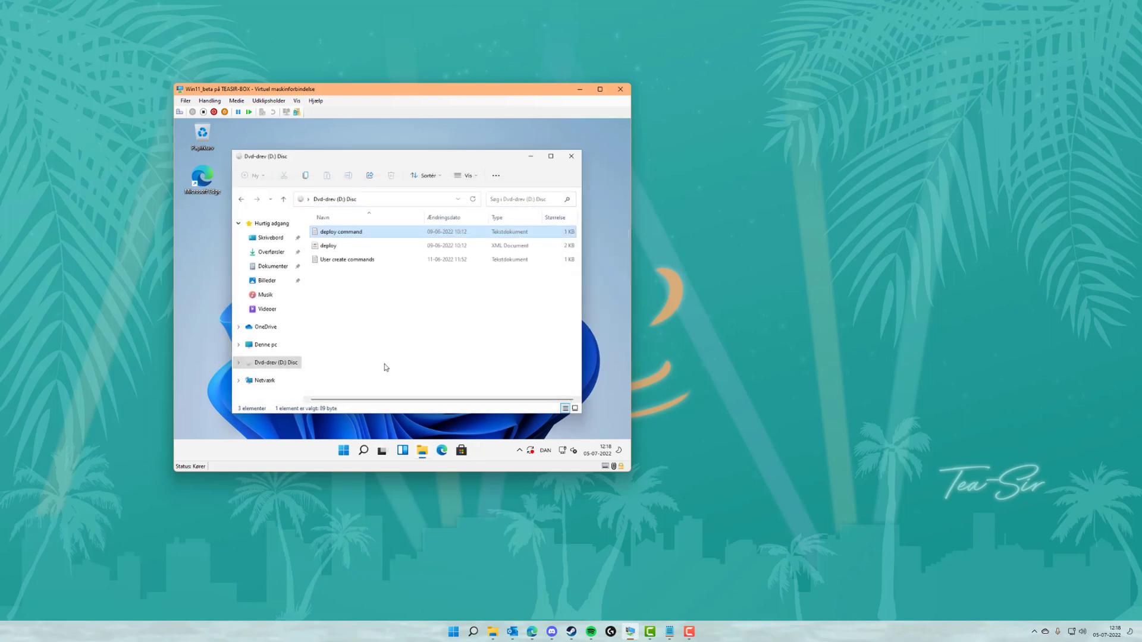
# Step: Run sysprep /oobe /generalize with unattend file C:\deploy\deploy.xml from the Run dialog
pyautogui.click(368, 448)
pyautogui.write('kør')
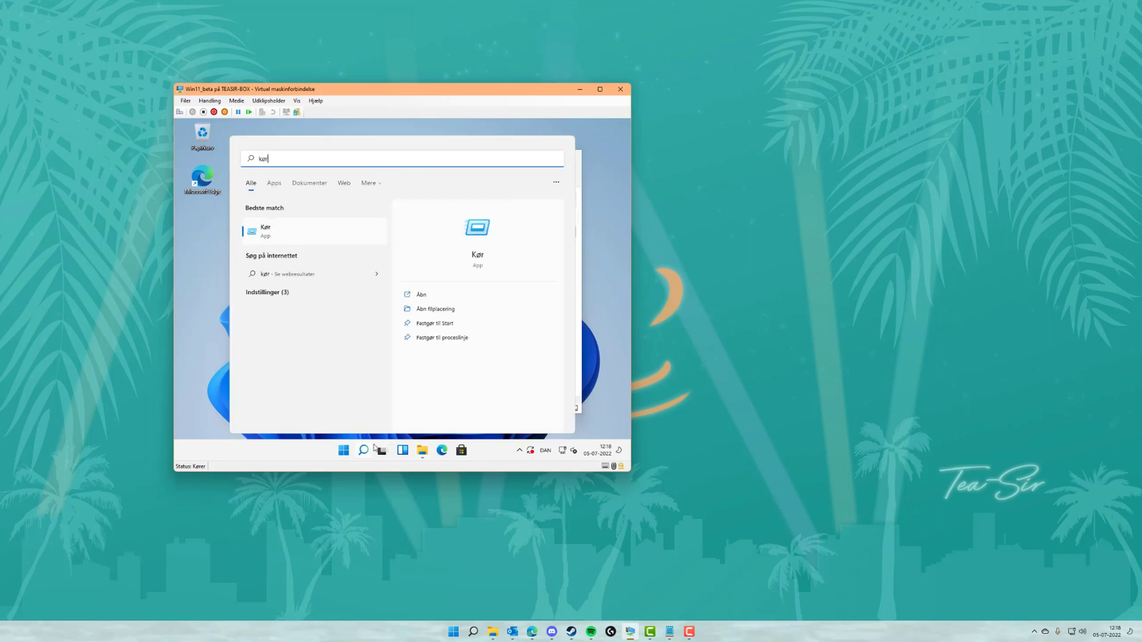
pyautogui.press('Return')
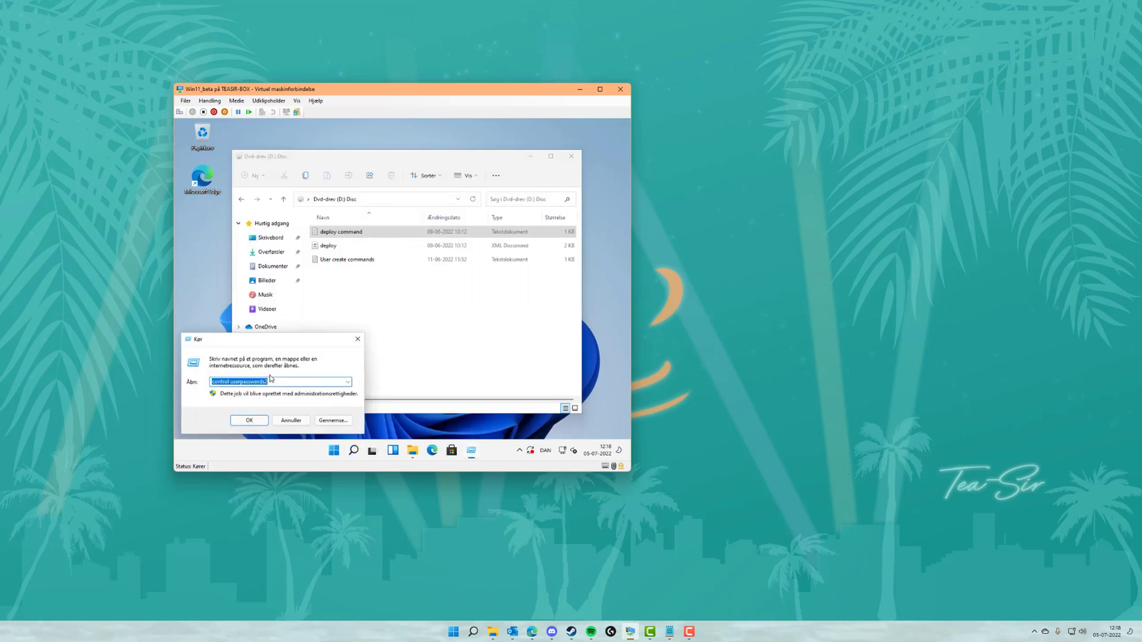
pyautogui.hotkey('ctrl', 'v')
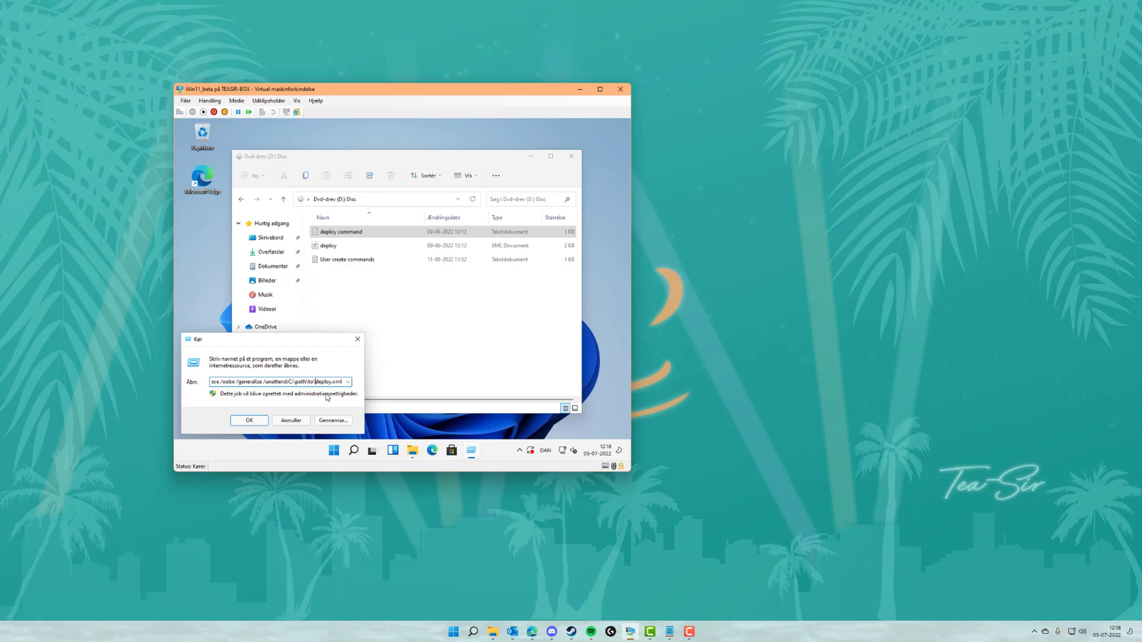
pyautogui.press('BackSpace')
pyautogui.press('BackSpace')
pyautogui.press('BackSpace')
pyautogui.press('BackSpace')
pyautogui.press('BackSpace')
pyautogui.press('BackSpace')
pyautogui.press('BackSpace')
pyautogui.write('deploy')
pyautogui.press('Right')
pyautogui.press('Right')
pyautogui.press('Right')
pyautogui.click(249, 421)
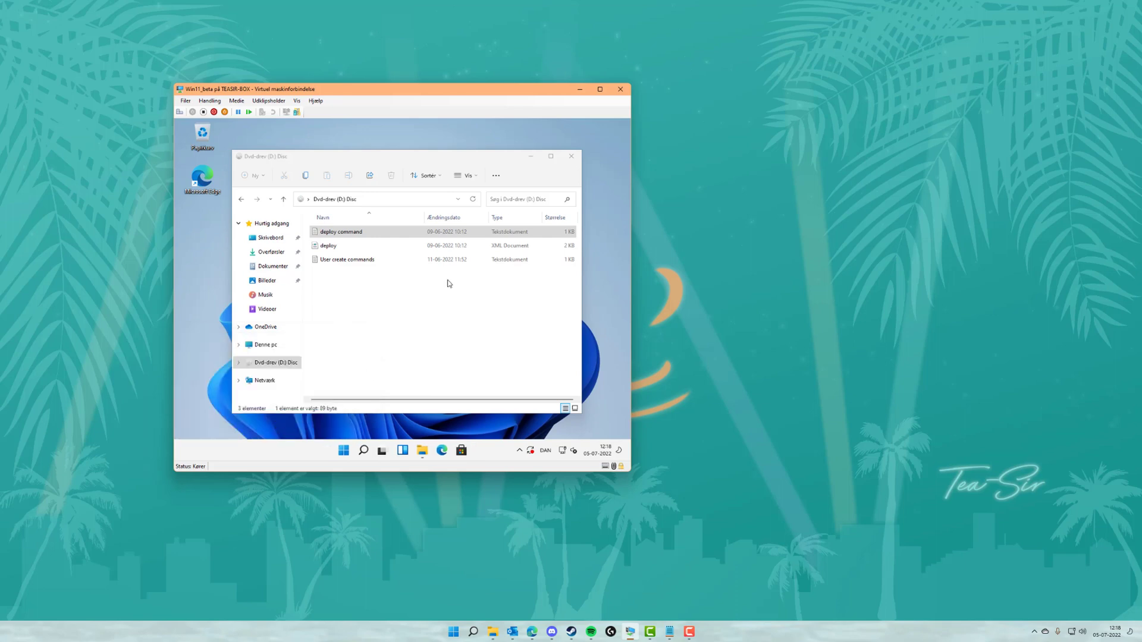
# Step: Close the D: disc File Explorer window while sysprep generalizes and powers off the VM
pyautogui.click(576, 155)
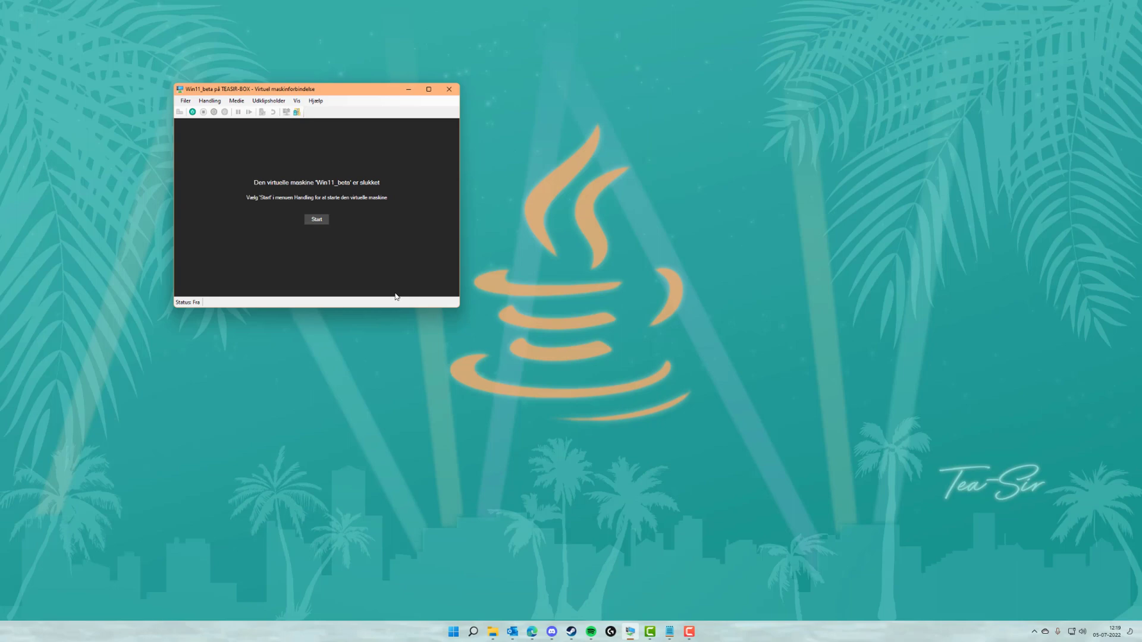
# Step: Start Win11_beta and dismiss the lock screen to reach the account list
pyautogui.click(321, 222)
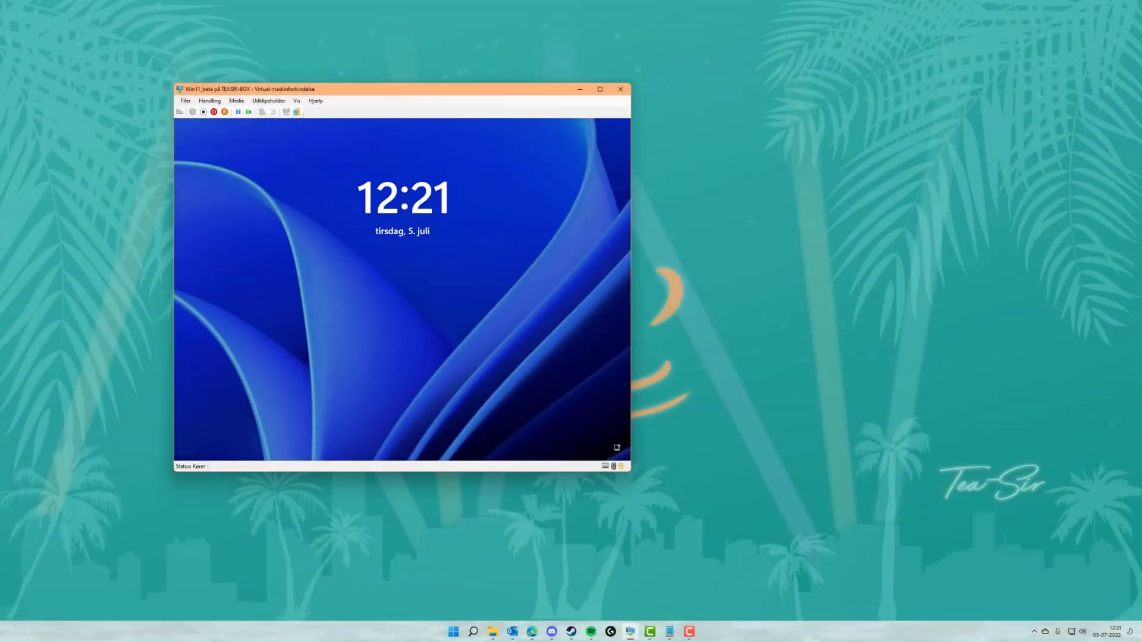
pyautogui.press('Return')
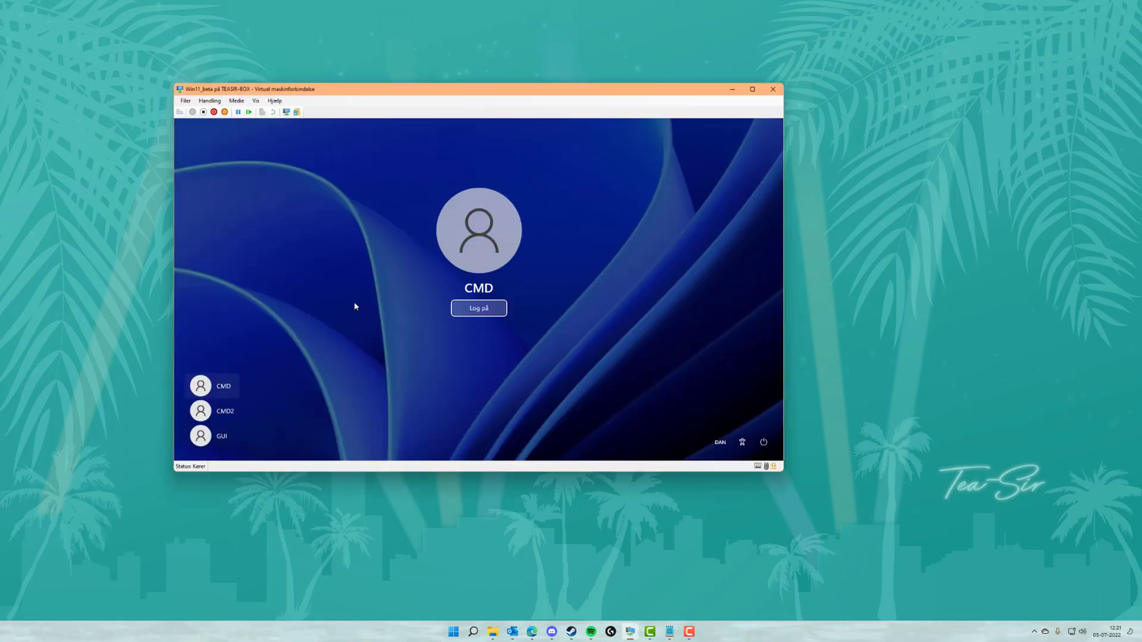
# Step: Sign in as GUI, confirming despite another signed-in user, and bring up the Start menu
pyautogui.click(210, 440)
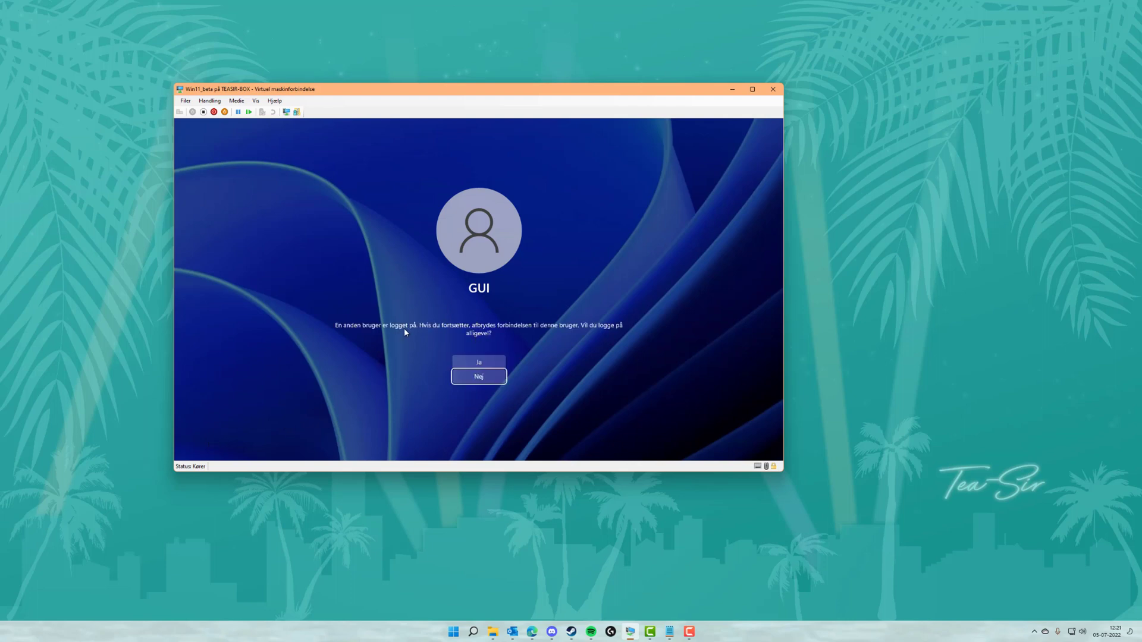
pyautogui.click(497, 362)
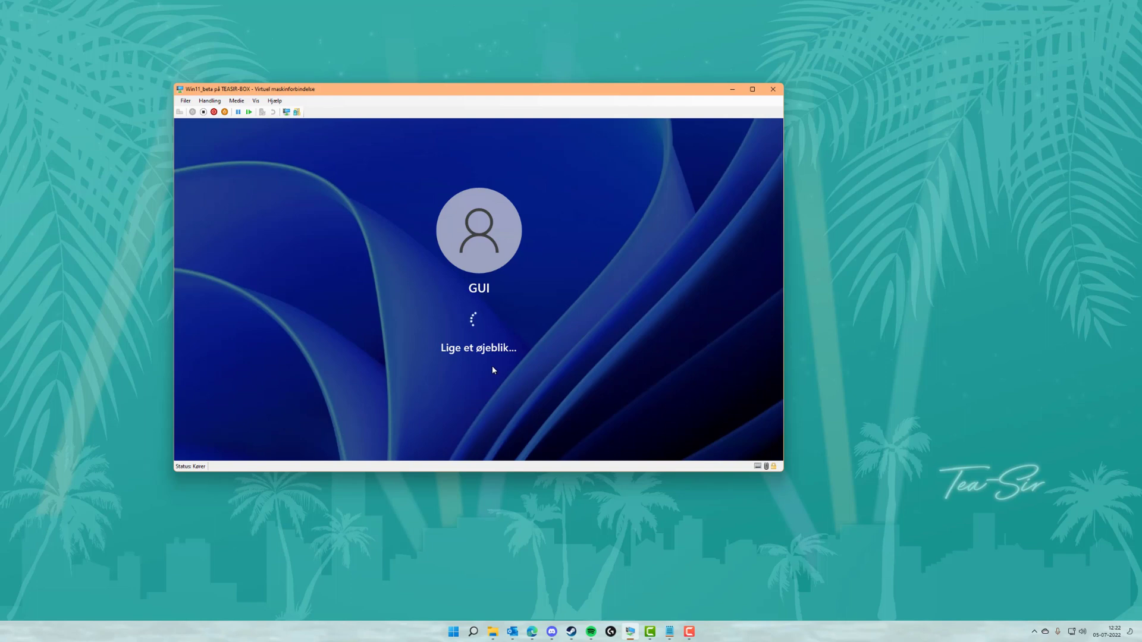
pyautogui.press('super')
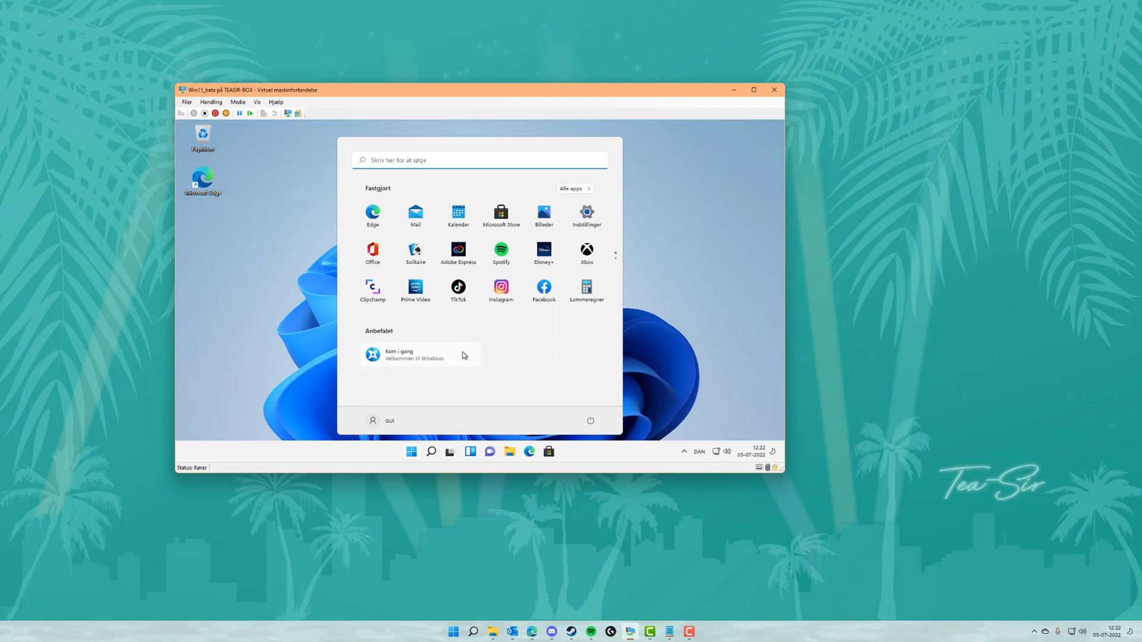
pyautogui.click(380, 421)
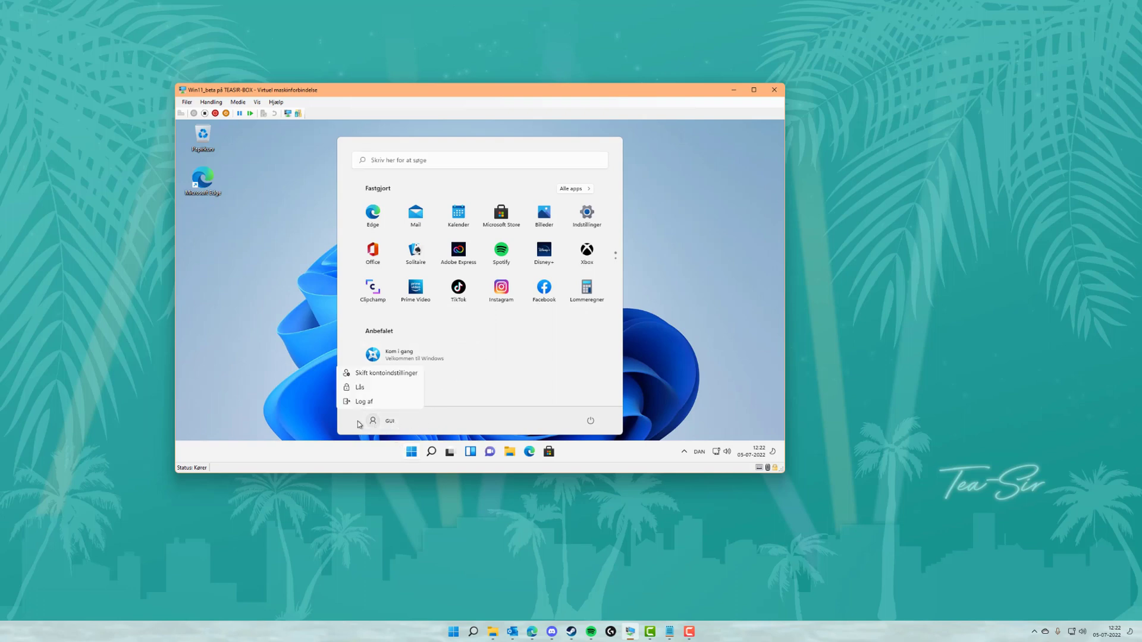
pyautogui.click(383, 375)
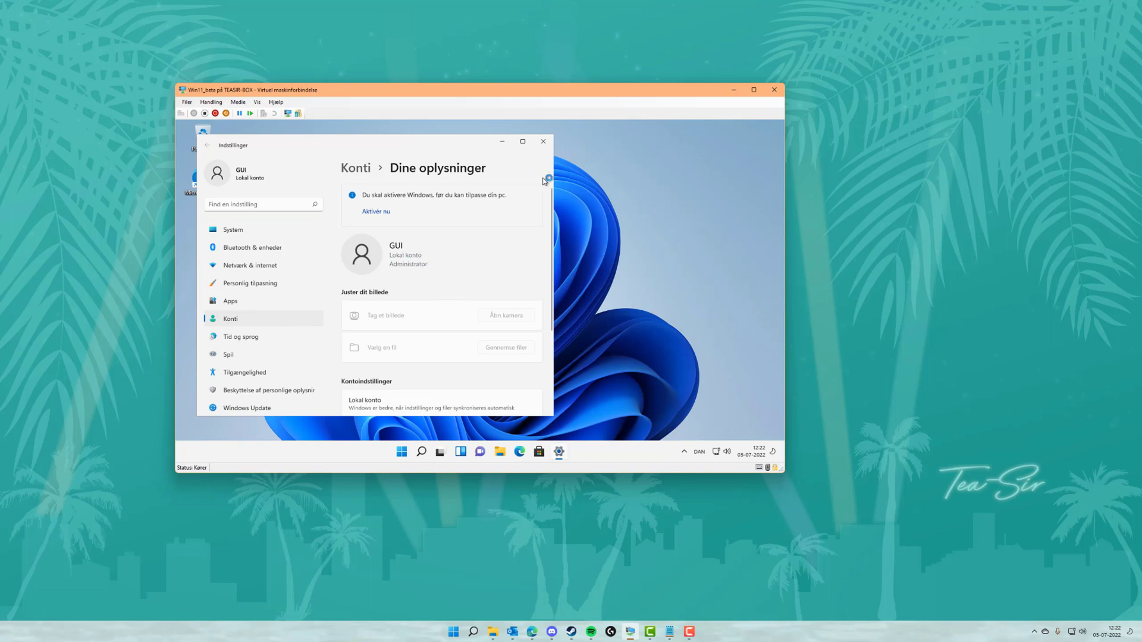
pyautogui.click(547, 147)
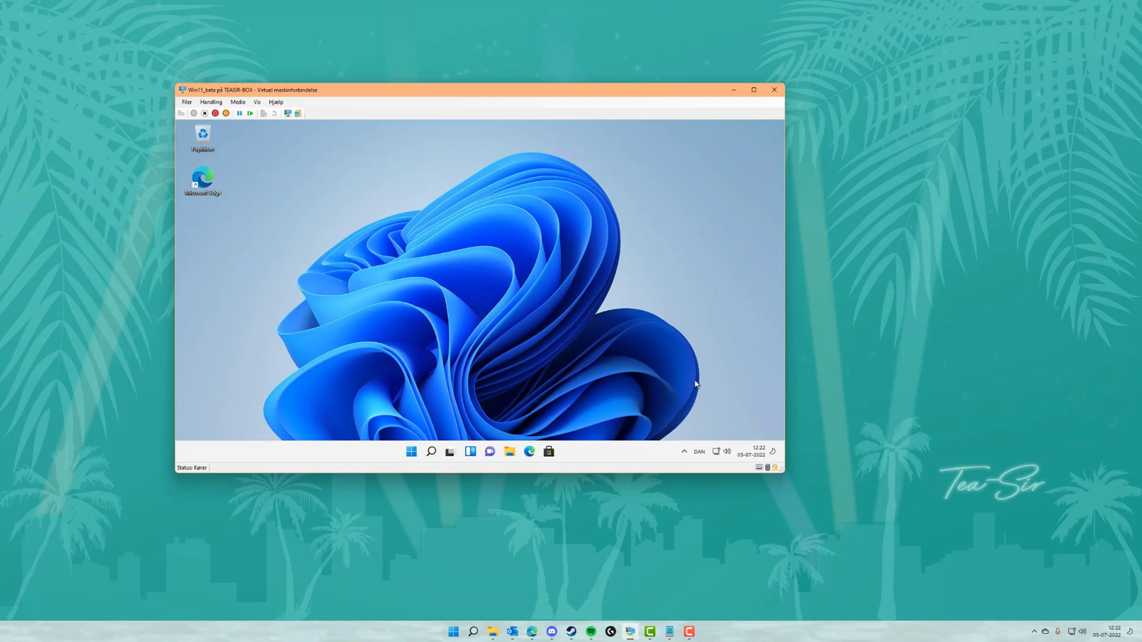
# Step: Launch Edge and finish first-run setup without importing data, syncing or personalisation
pyautogui.click(724, 453)
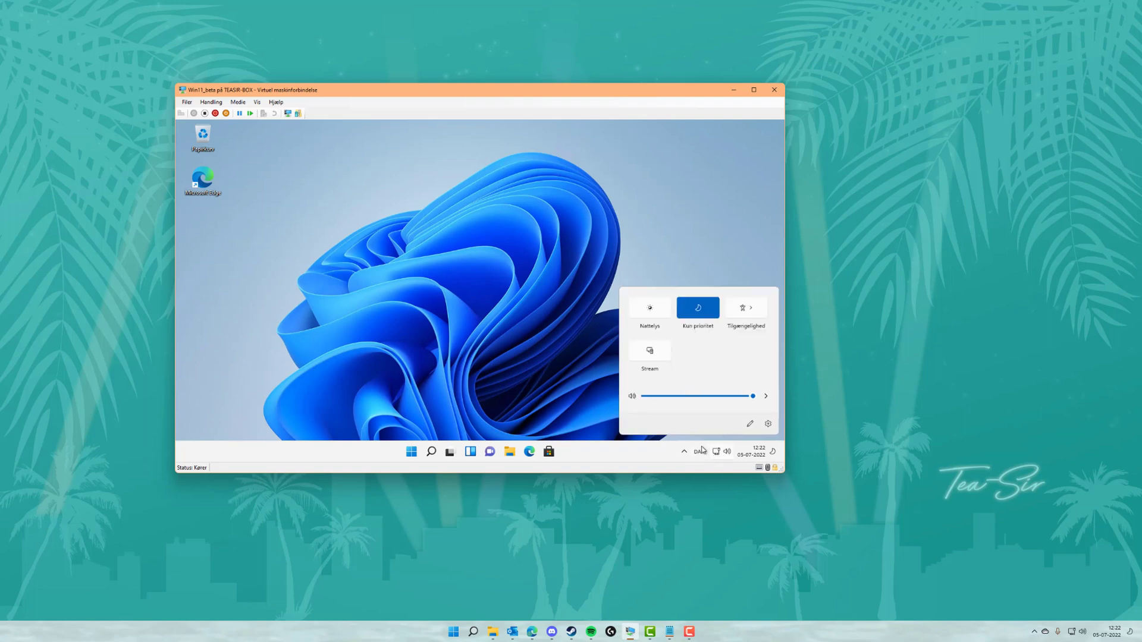
pyautogui.click(508, 433)
pyautogui.click(530, 451)
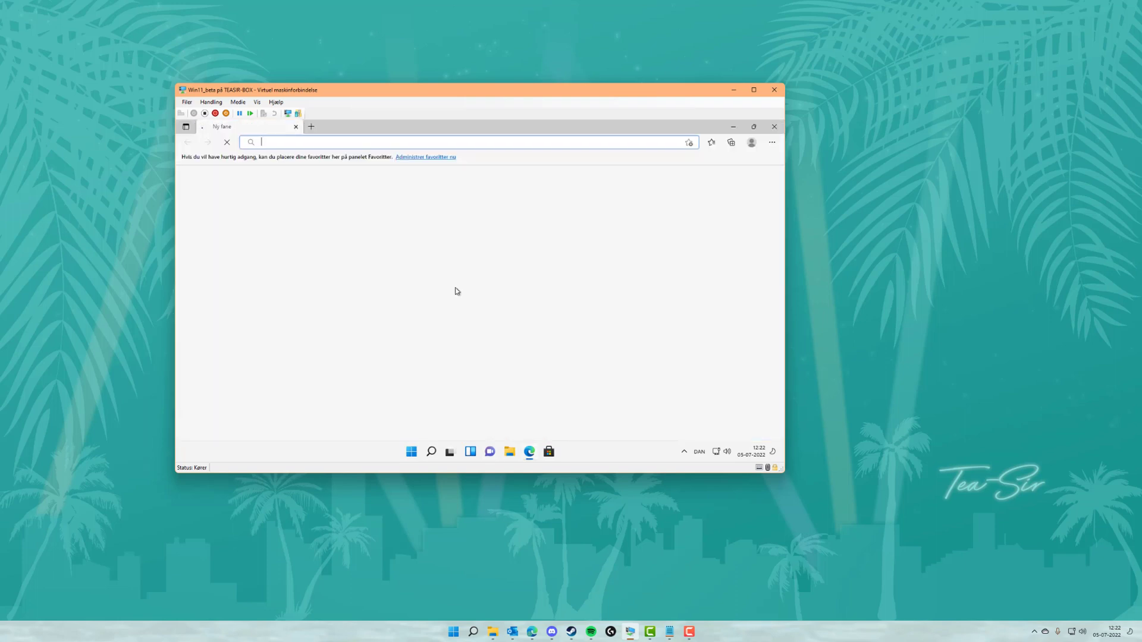
pyautogui.click(322, 376)
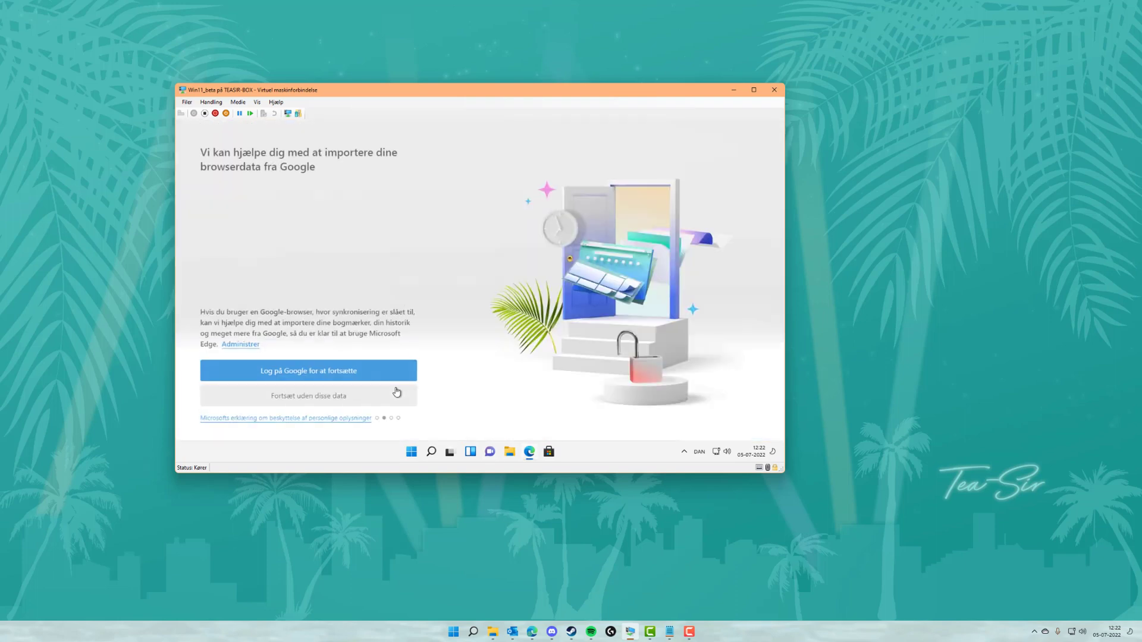
pyautogui.click(292, 397)
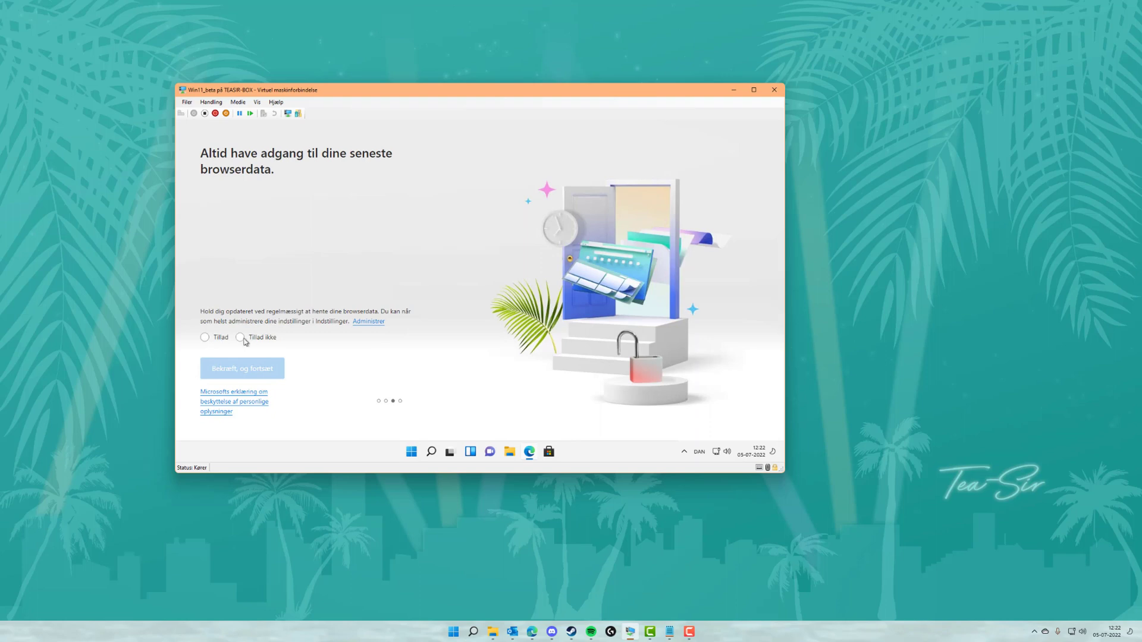
pyautogui.click(240, 338)
pyautogui.click(248, 370)
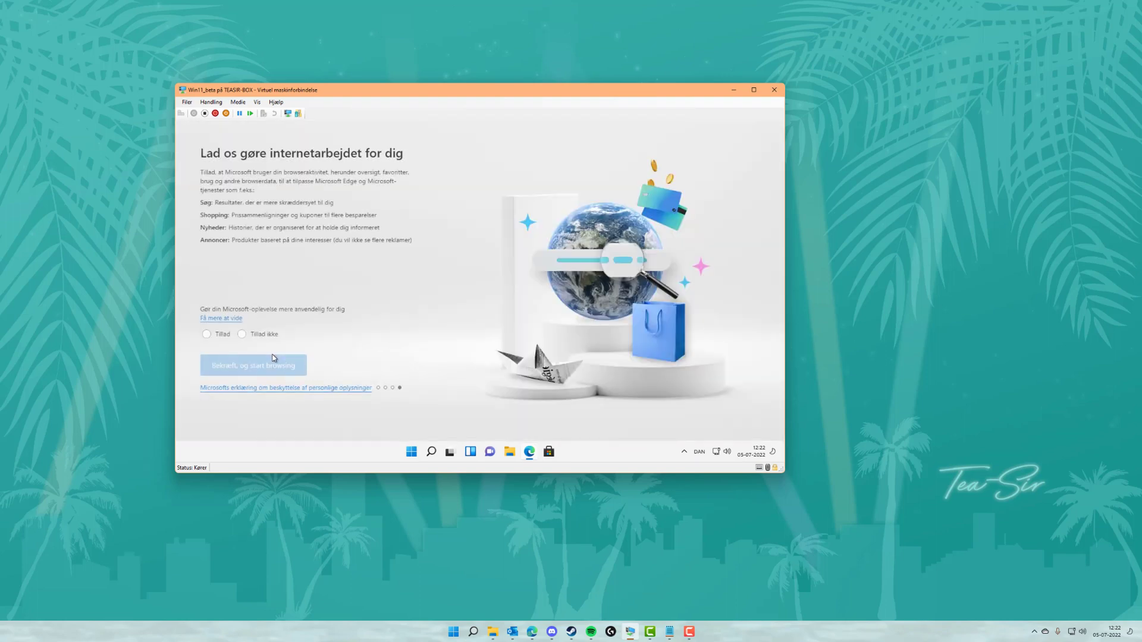
pyautogui.click(242, 334)
pyautogui.click(255, 365)
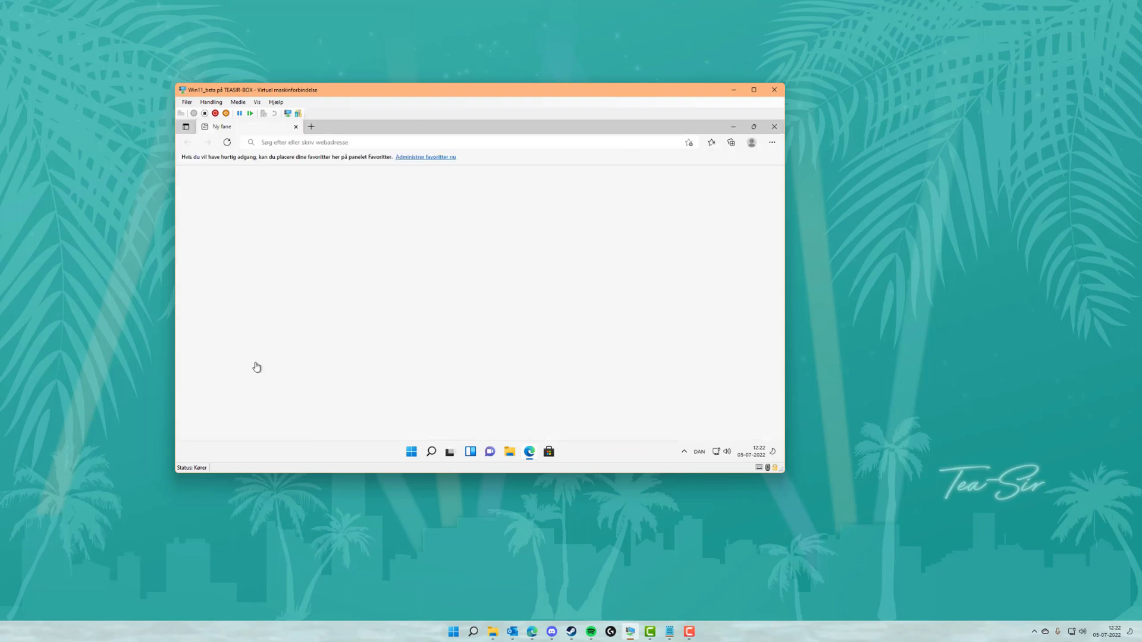
# Step: Search for google from the Edge address bar, browse the results, then close Edge
pyautogui.click(340, 141)
pyautogui.write('google')
pyautogui.press('Return')
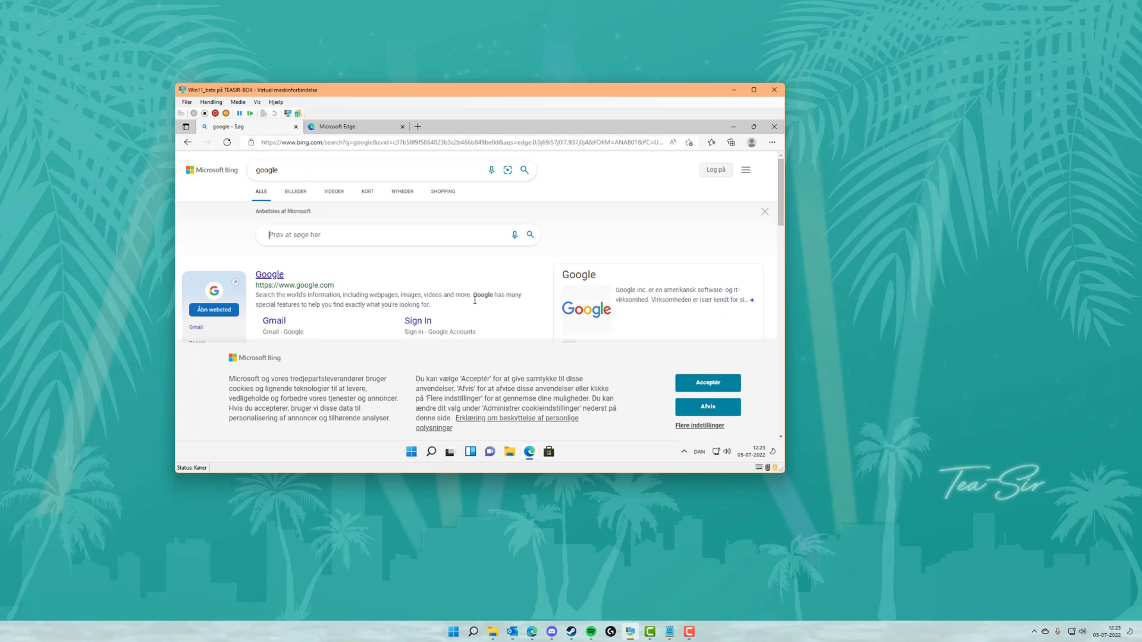
pyautogui.scroll(-3, 476, 300)
pyautogui.scroll(-1, 476, 304)
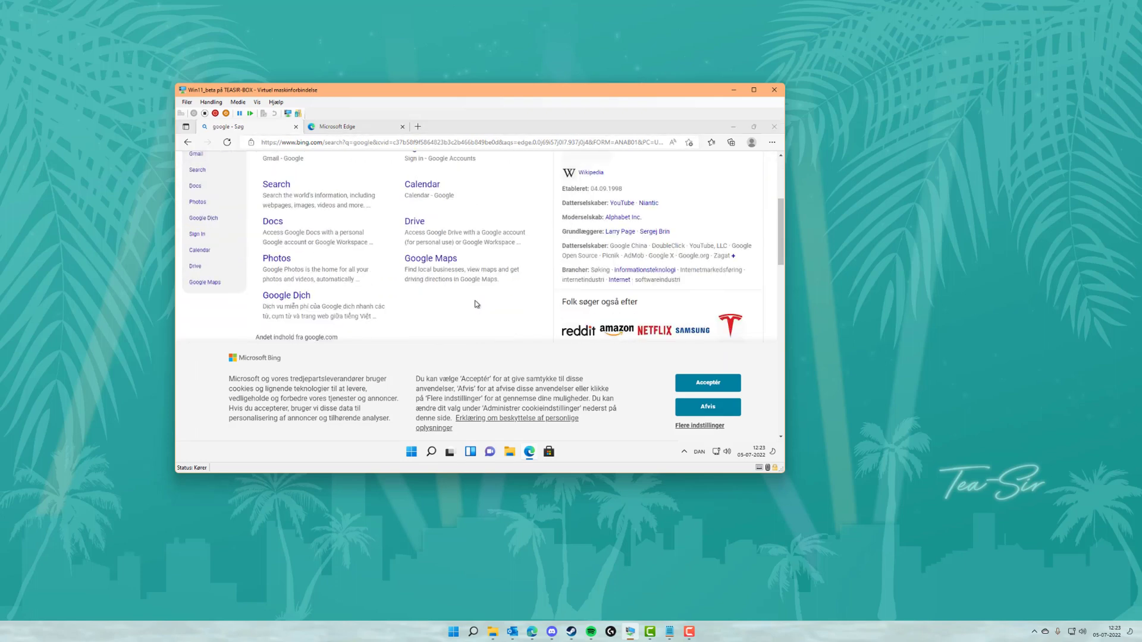
pyautogui.scroll(4, 479, 292)
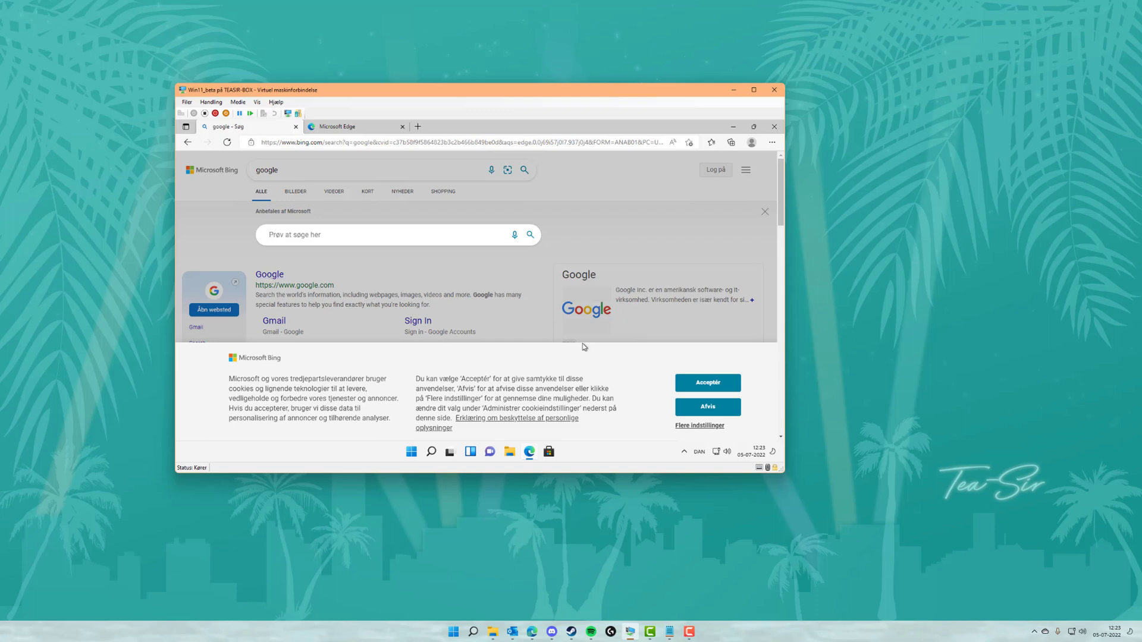
pyautogui.click(774, 126)
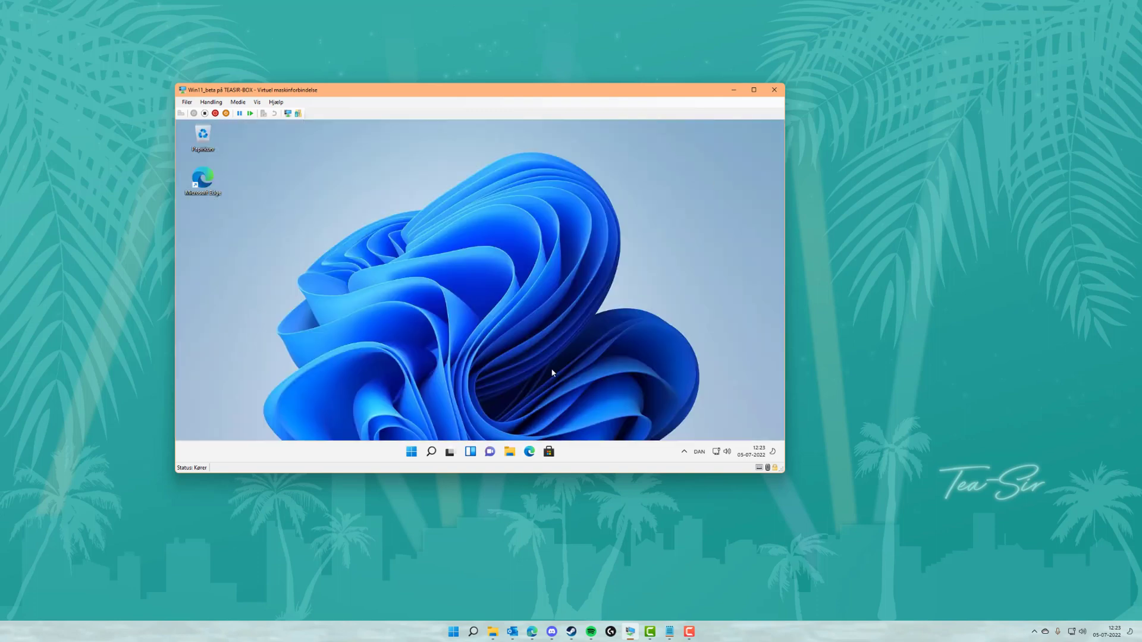